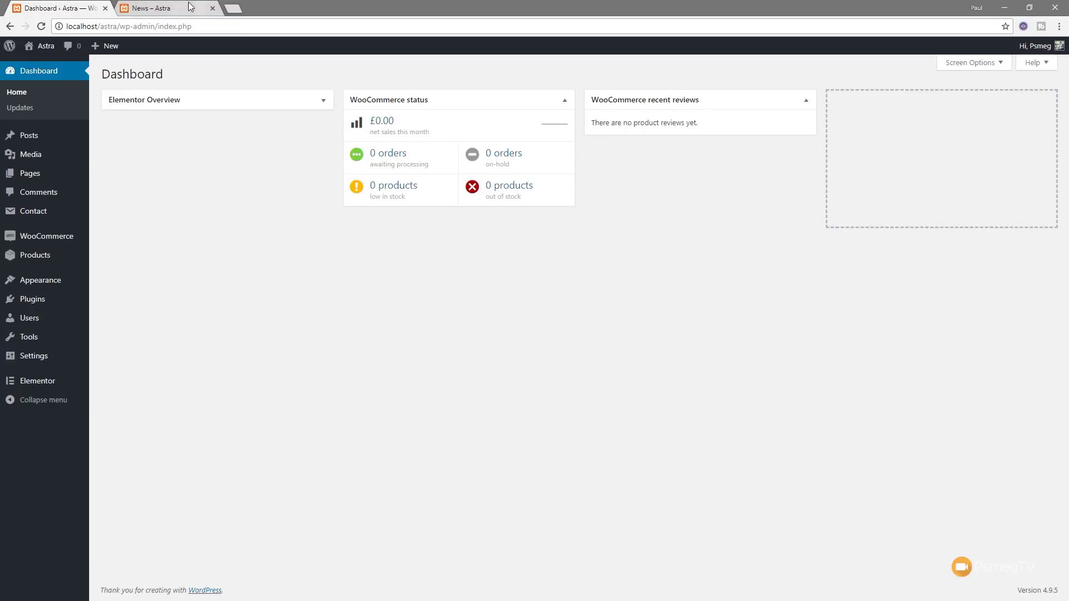
- Switch to the tab showing the News category page at localhost/astra/category/news/
{"action": "left_click", "coordinate": [167, 8]}
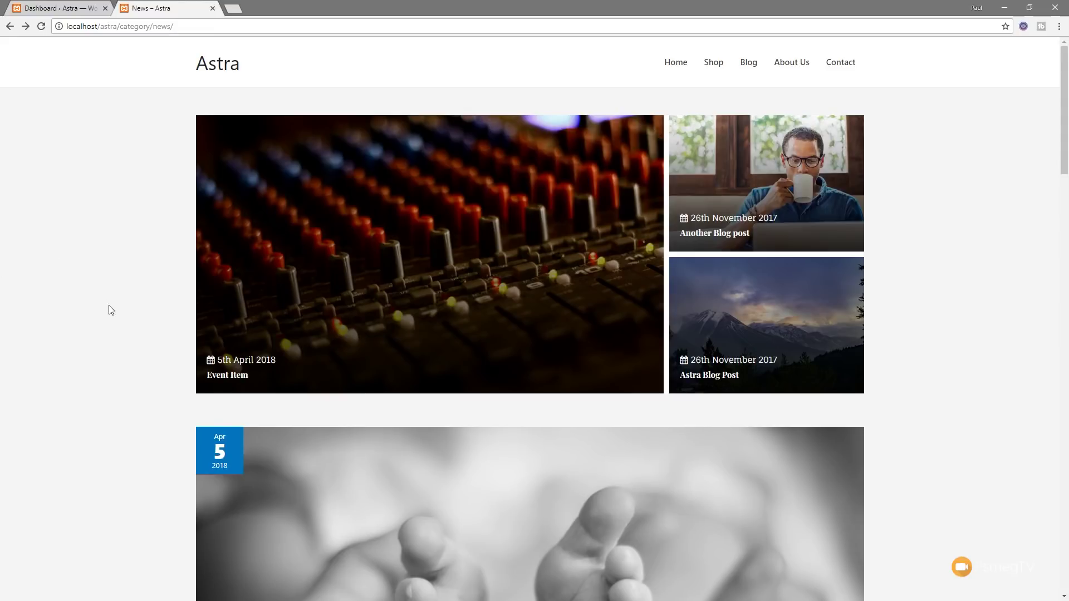
{"action": "scroll", "coordinate": [111, 310], "scroll_direction": "down", "scroll_amount": 4}
{"action": "scroll", "coordinate": [996, 356], "scroll_direction": "down", "scroll_amount": 3}
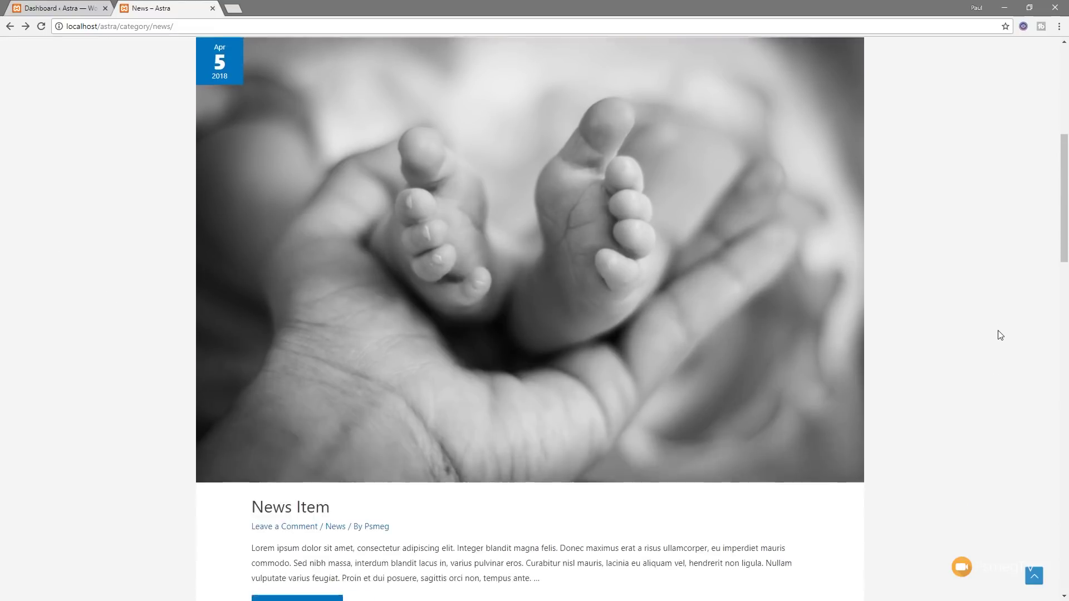
{"action": "scroll", "coordinate": [999, 334], "scroll_direction": "down", "scroll_amount": 6}
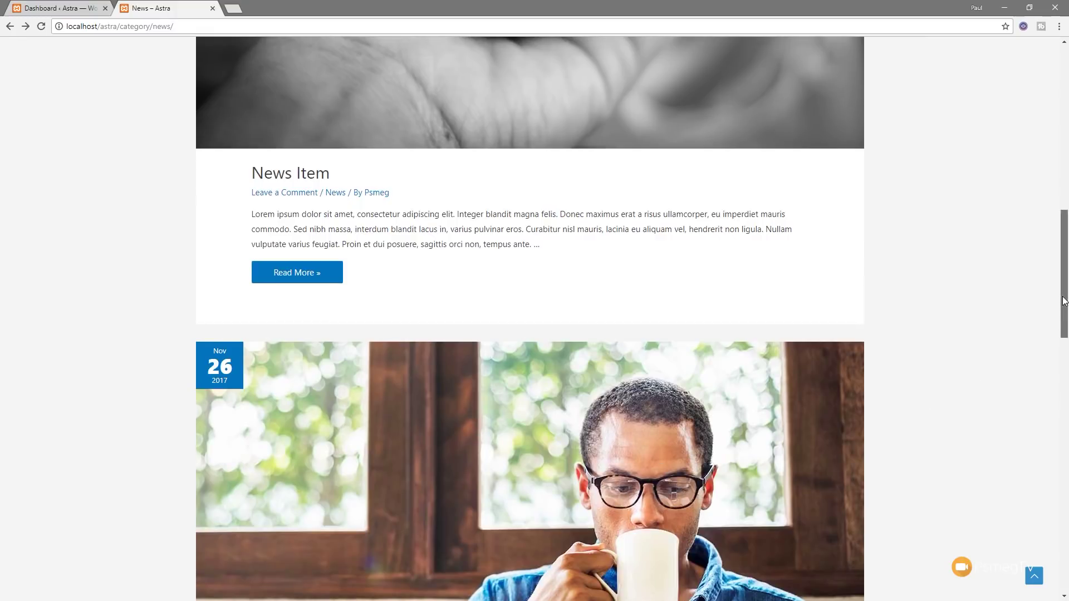
{"action": "left_click_drag", "start_coordinate": [1064, 300], "coordinate": [1064, 139]}
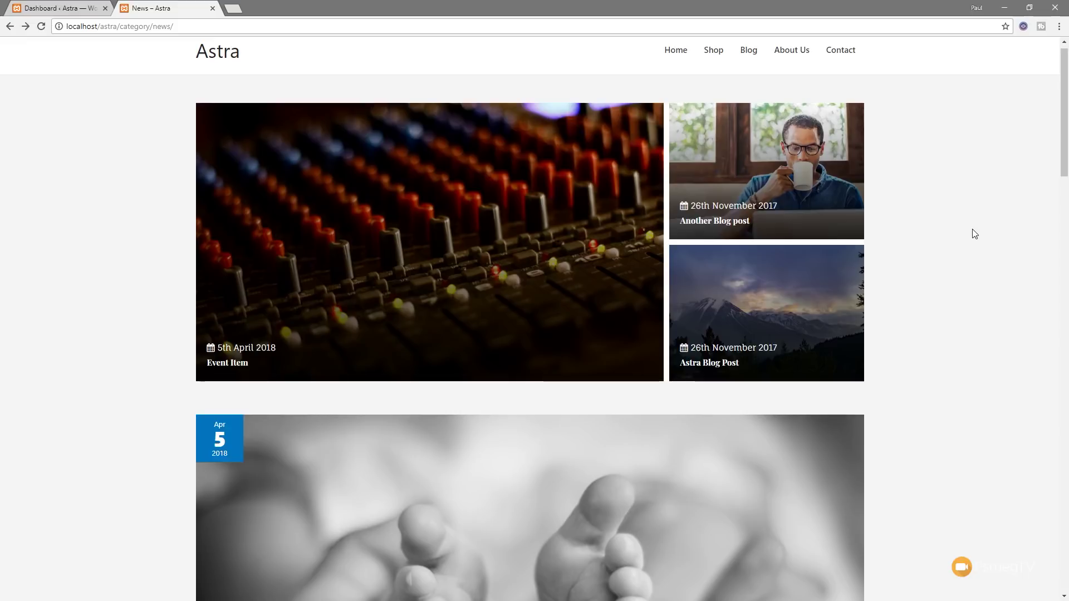
{"action": "left_click", "coordinate": [53, 8]}
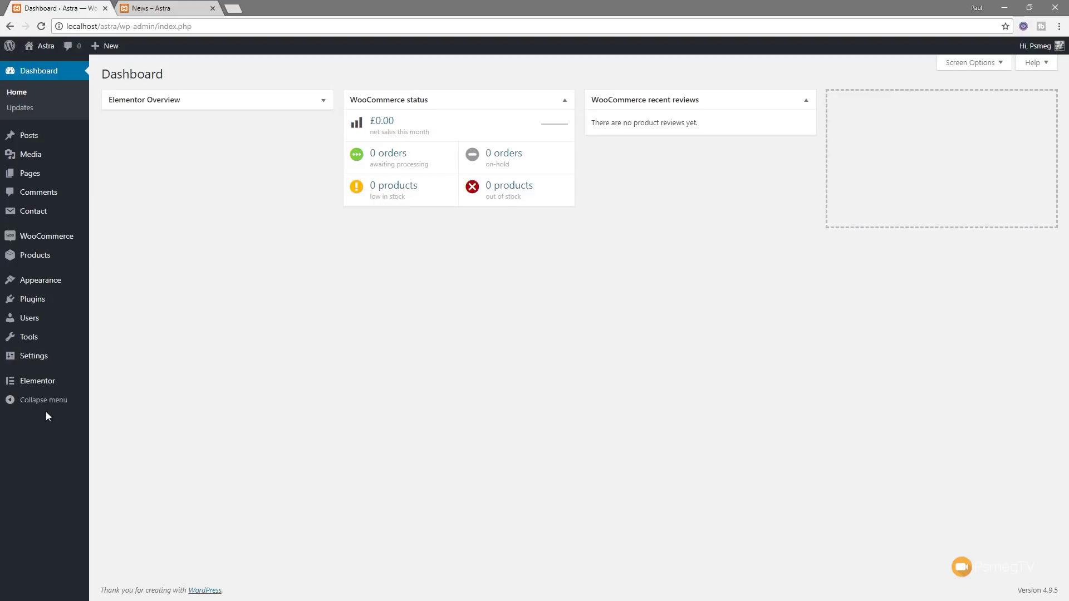
- Go to Elementor's My Templates list and open the News Blog Header template
{"action": "mouse_move", "coordinate": [43, 363]}
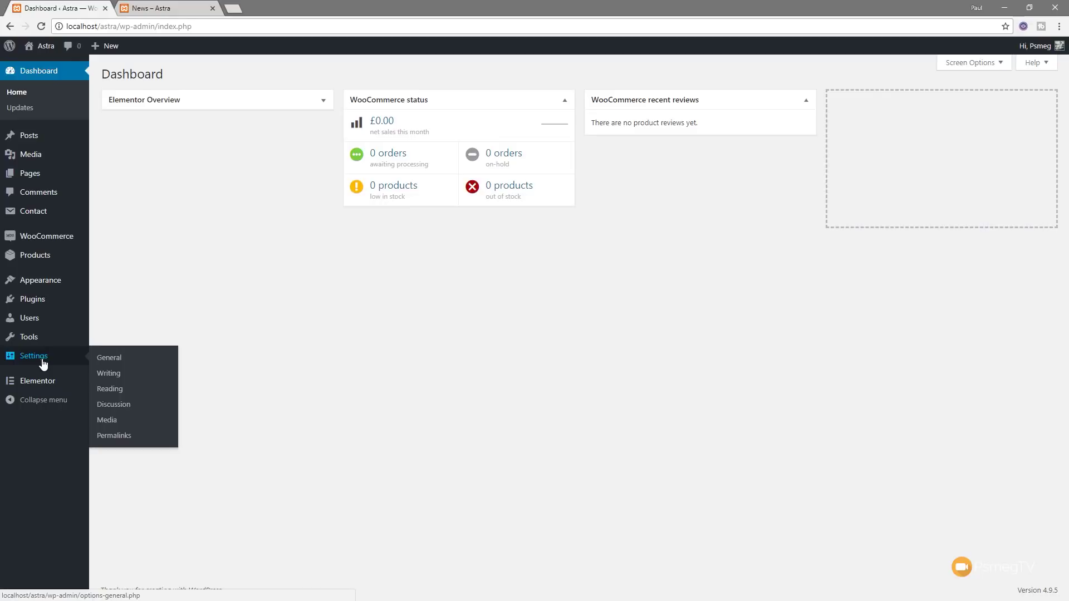
{"action": "mouse_move", "coordinate": [40, 384]}
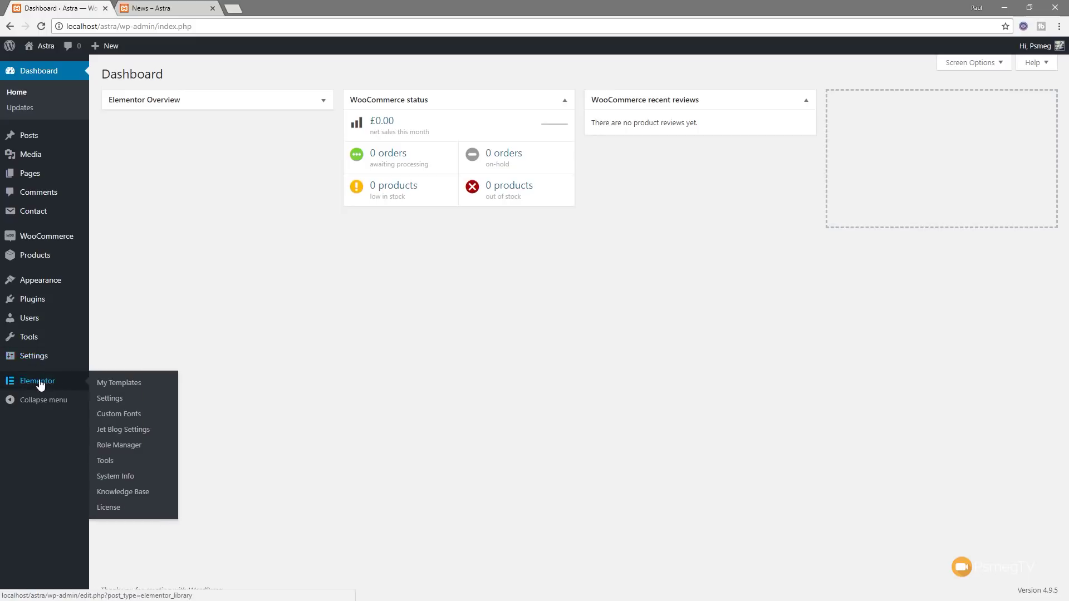
{"action": "left_click", "coordinate": [114, 384]}
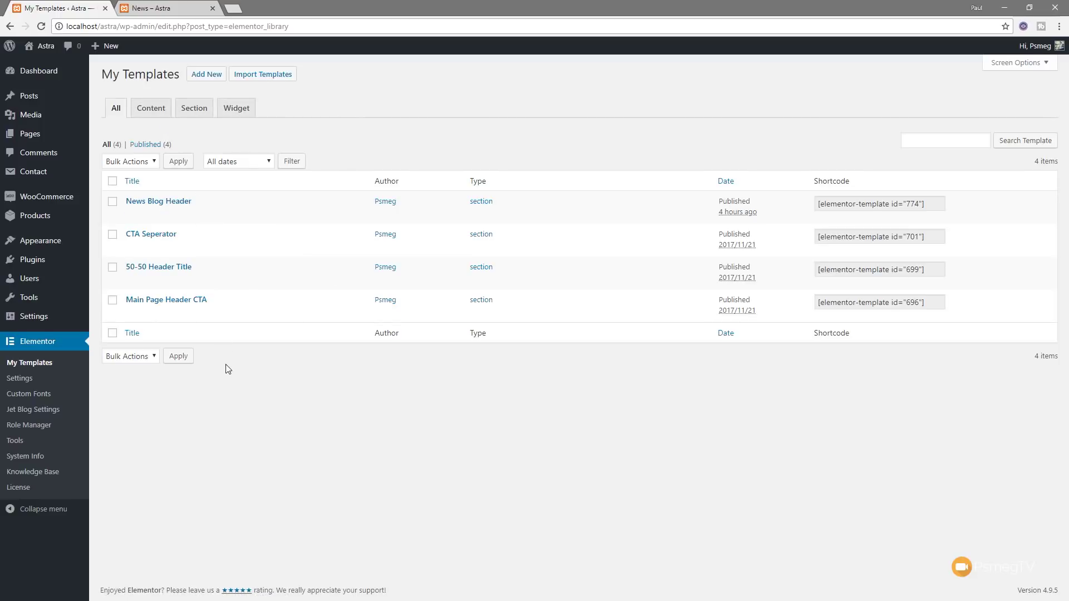
{"action": "left_click", "coordinate": [162, 202]}
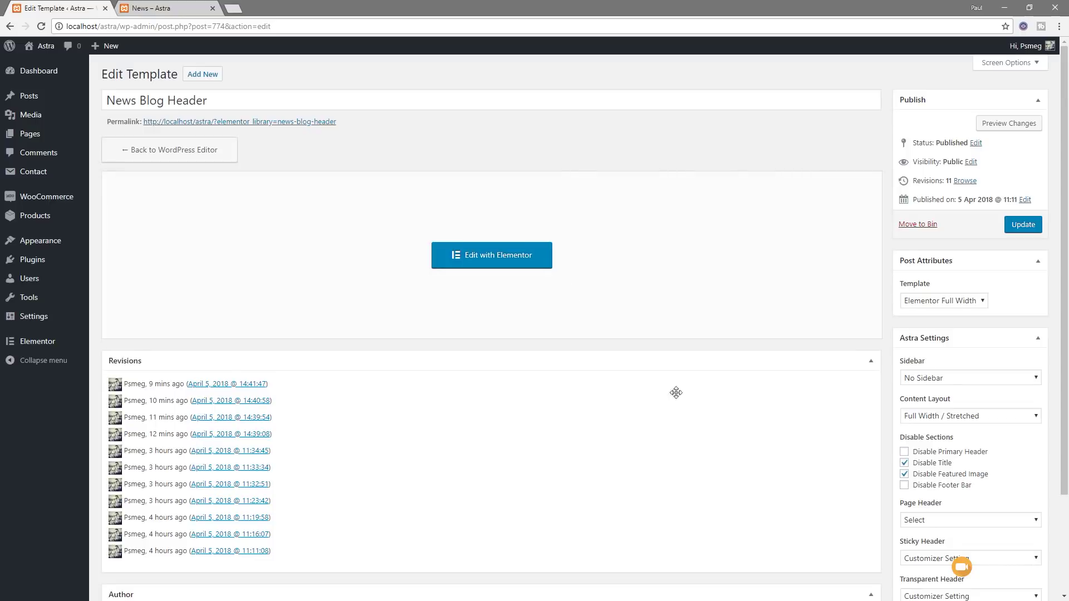
{"action": "left_click", "coordinate": [486, 262]}
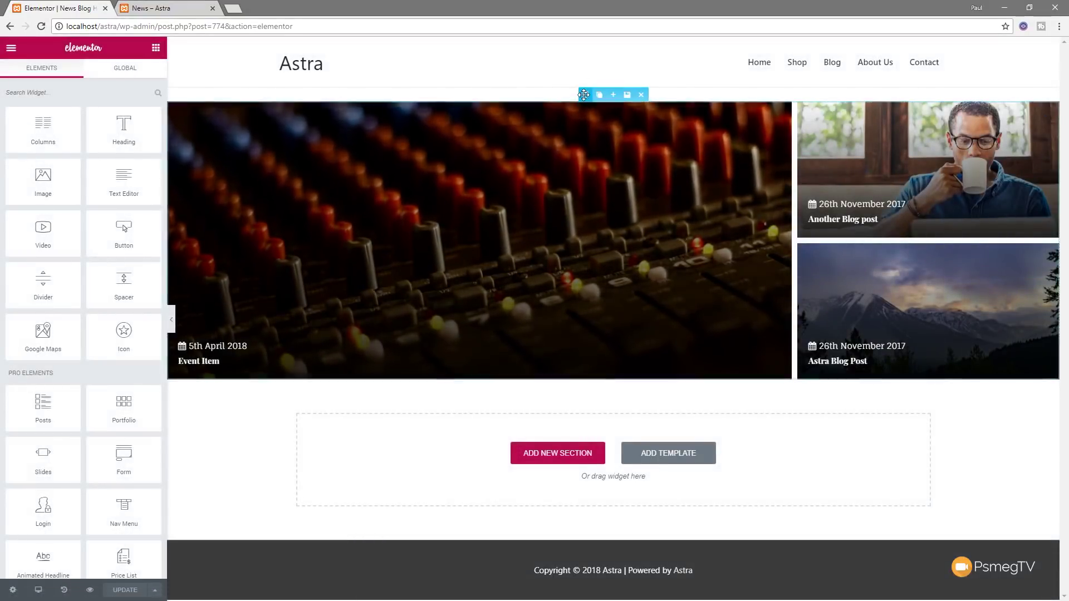
{"action": "left_click", "coordinate": [583, 94]}
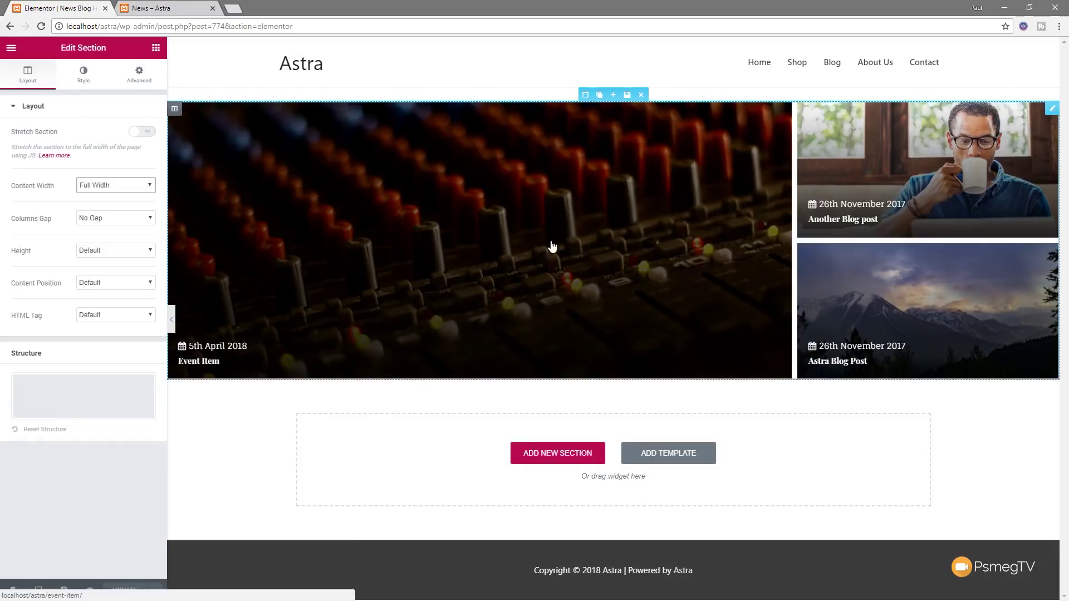
{"action": "left_click", "coordinate": [11, 47]}
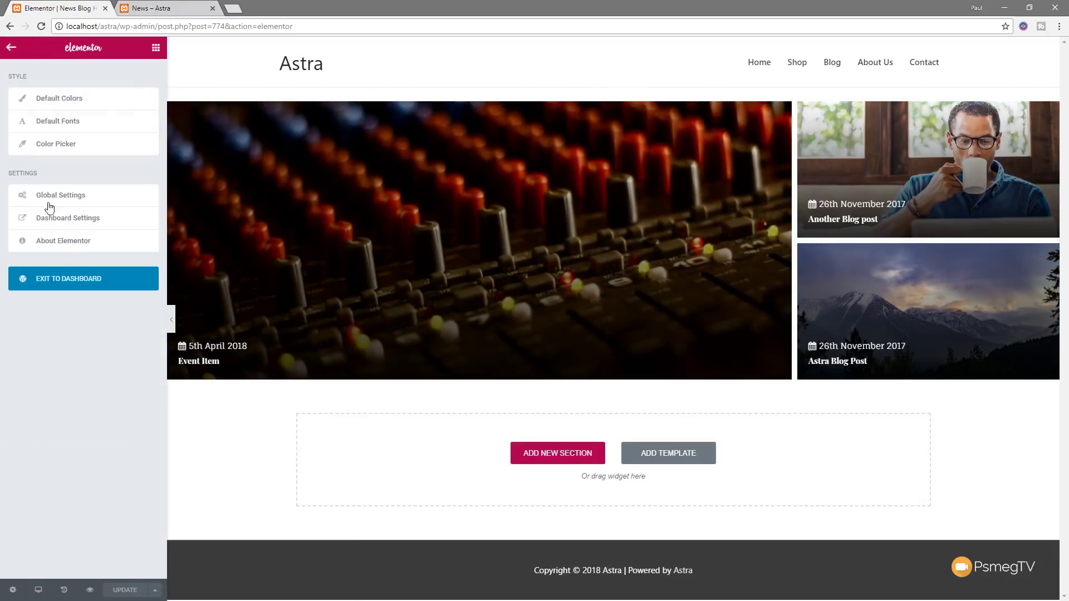
{"action": "left_click", "coordinate": [76, 282]}
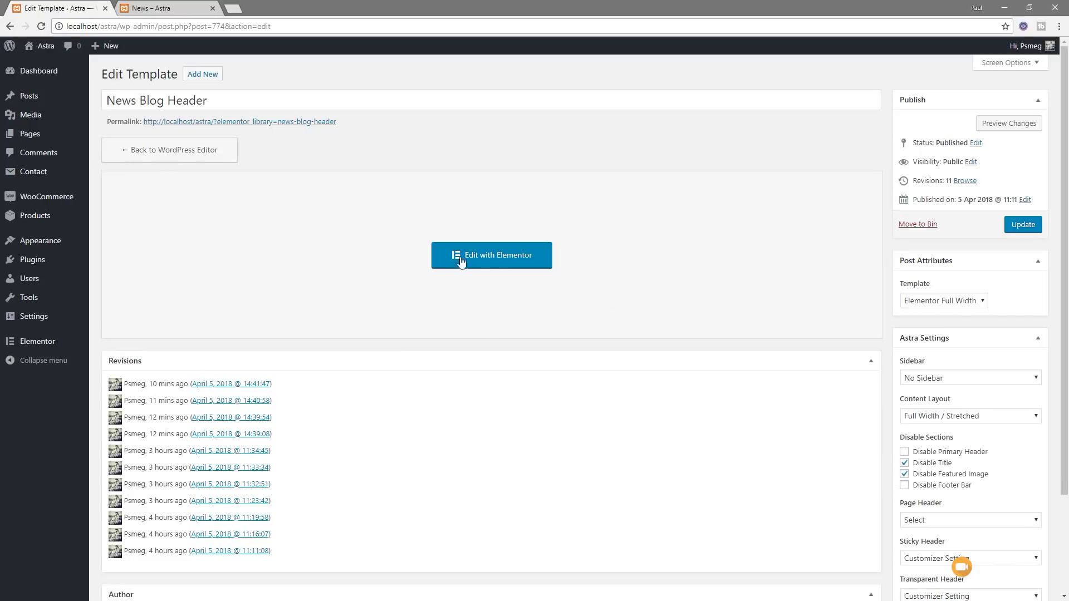
{"action": "left_click", "coordinate": [99, 343]}
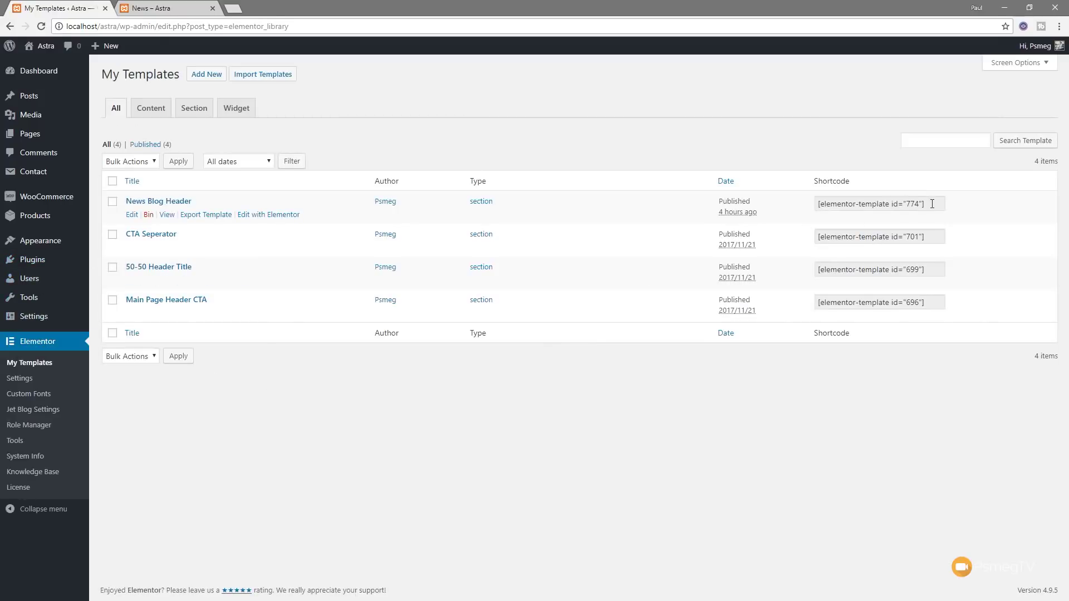
{"action": "left_click", "coordinate": [914, 207]}
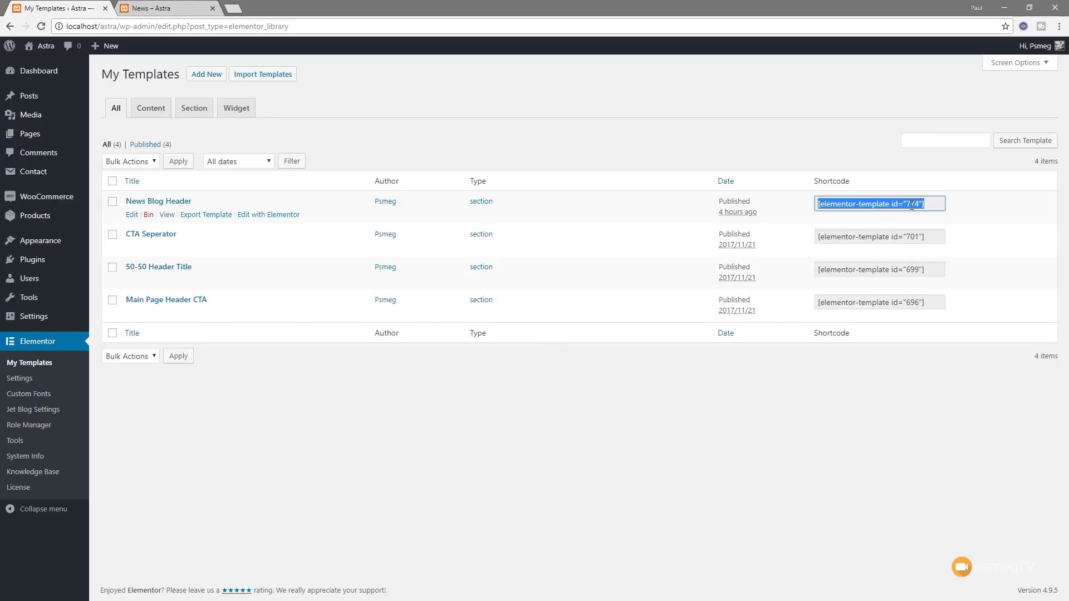
{"action": "right_click", "coordinate": [911, 206]}
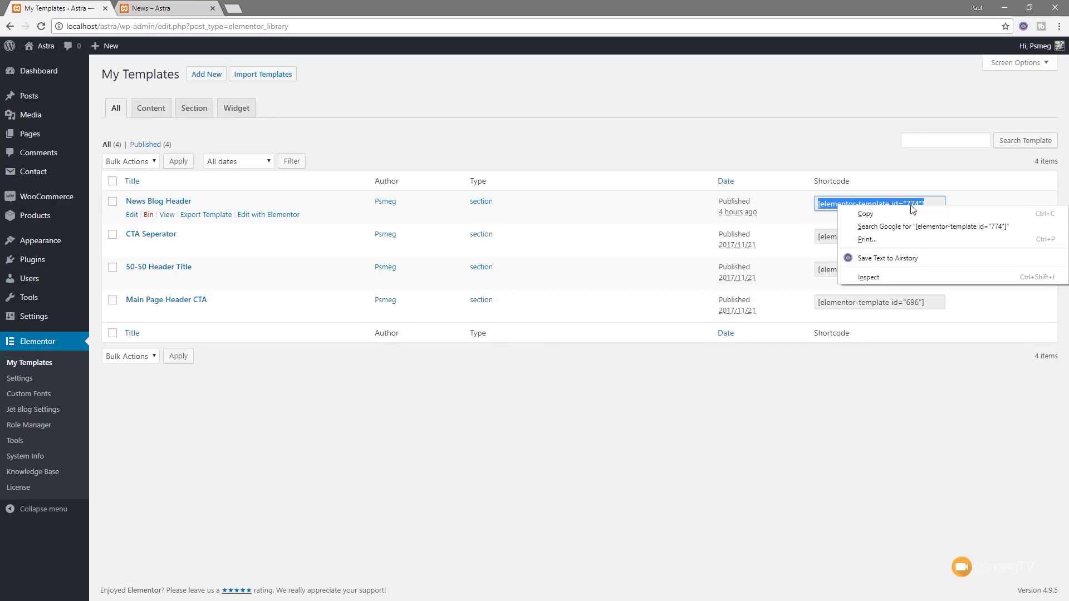
{"action": "left_click", "coordinate": [741, 436]}
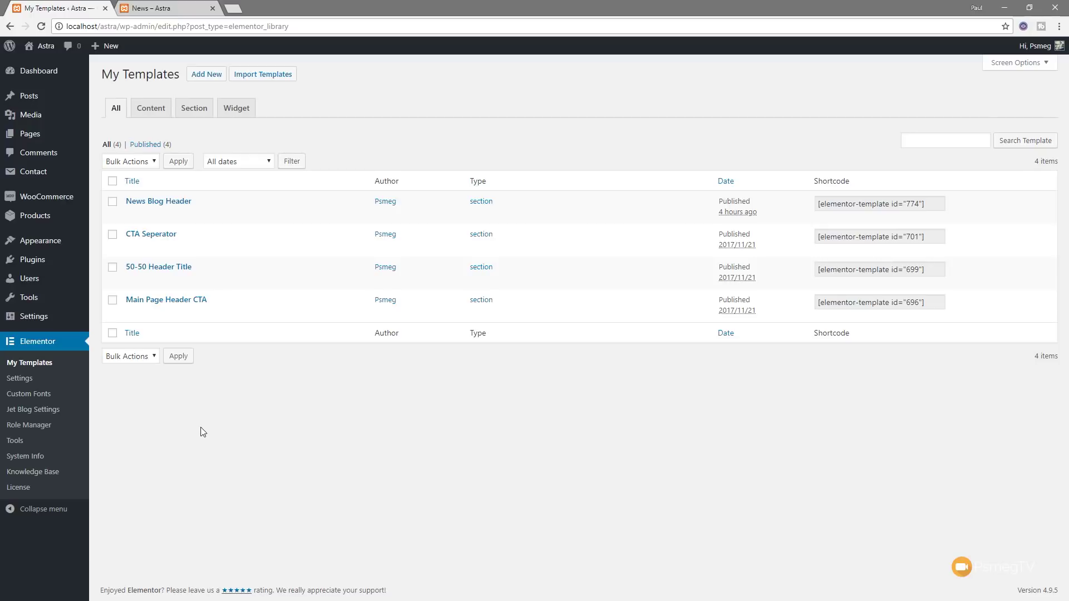
{"action": "mouse_move", "coordinate": [81, 247]}
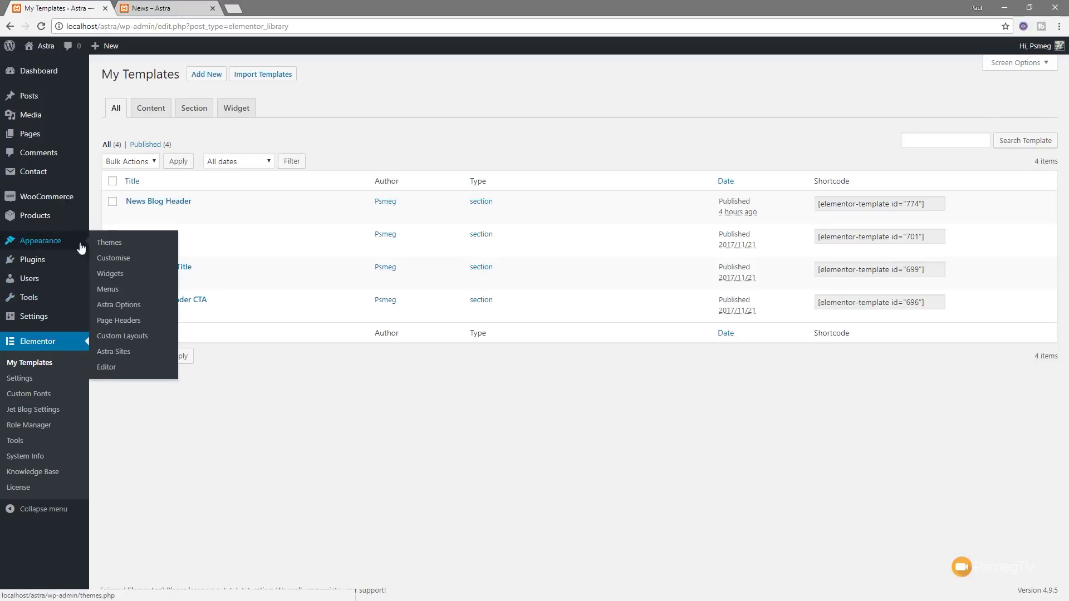
- From Astra Options, go to the Custom Layouts settings list
{"action": "left_click", "coordinate": [117, 305]}
{"action": "scroll", "coordinate": [257, 333], "scroll_direction": "down", "scroll_amount": 3}
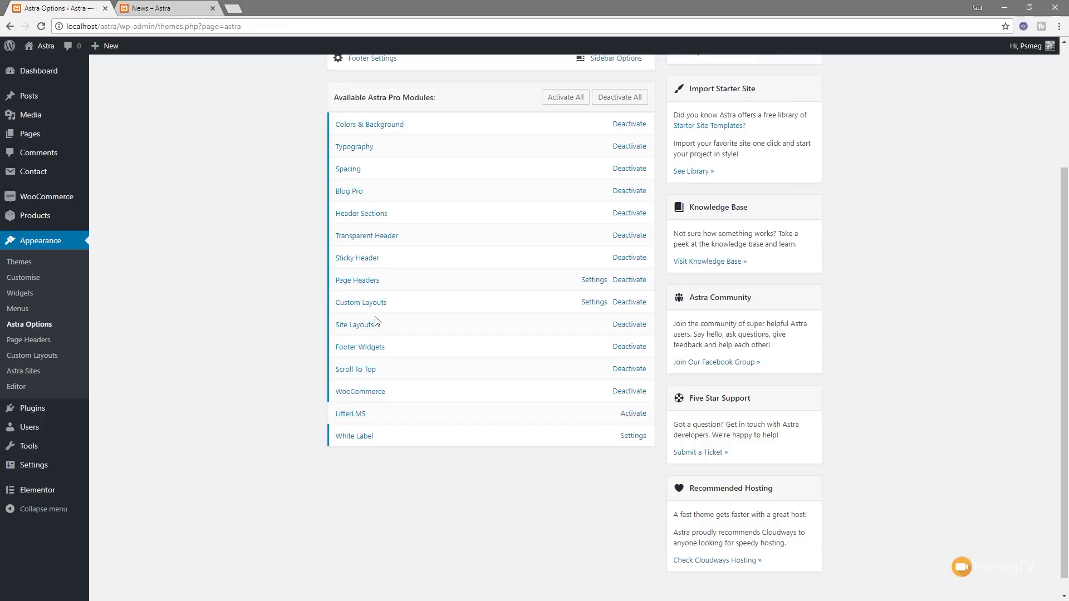
{"action": "left_click", "coordinate": [596, 306]}
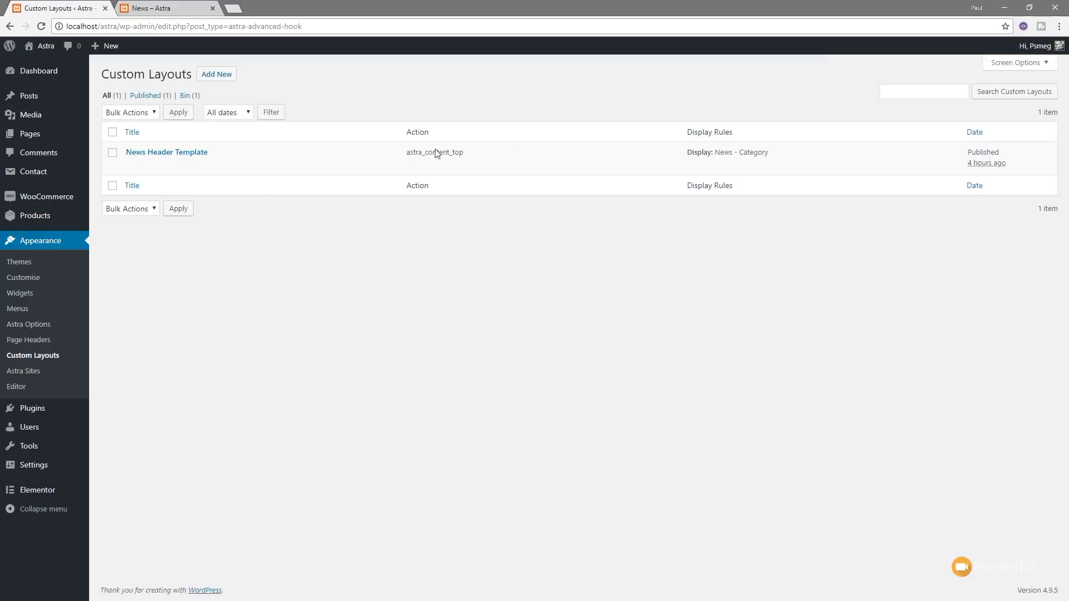
- Edit News Header Template and check its [elementor-template id="774"] shortcode before scrolling to the settings
{"action": "left_click", "coordinate": [132, 166]}
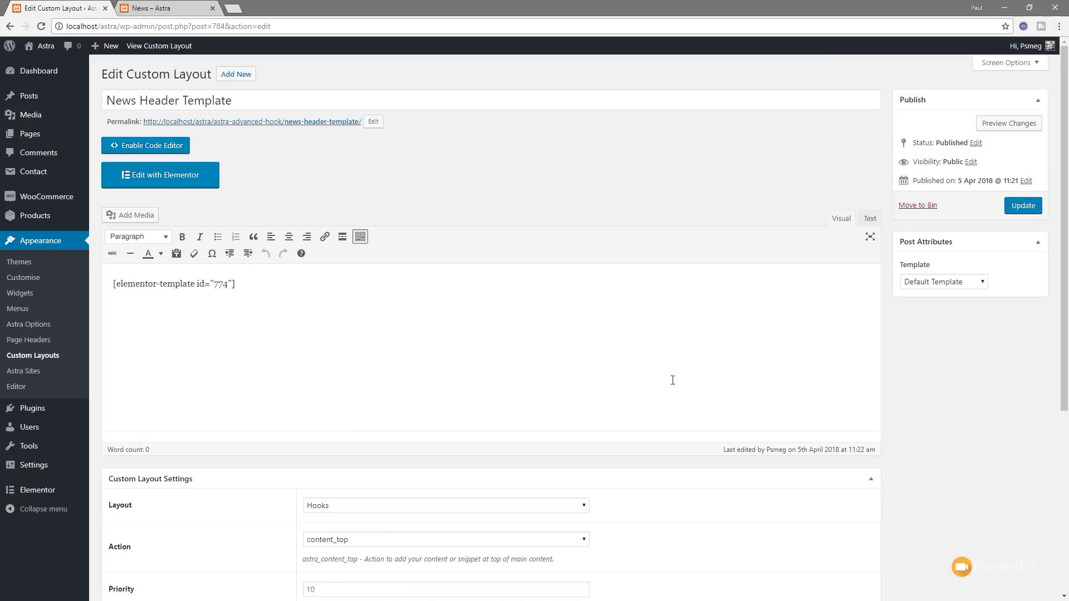
{"action": "left_click_drag", "start_coordinate": [254, 284], "coordinate": [106, 280]}
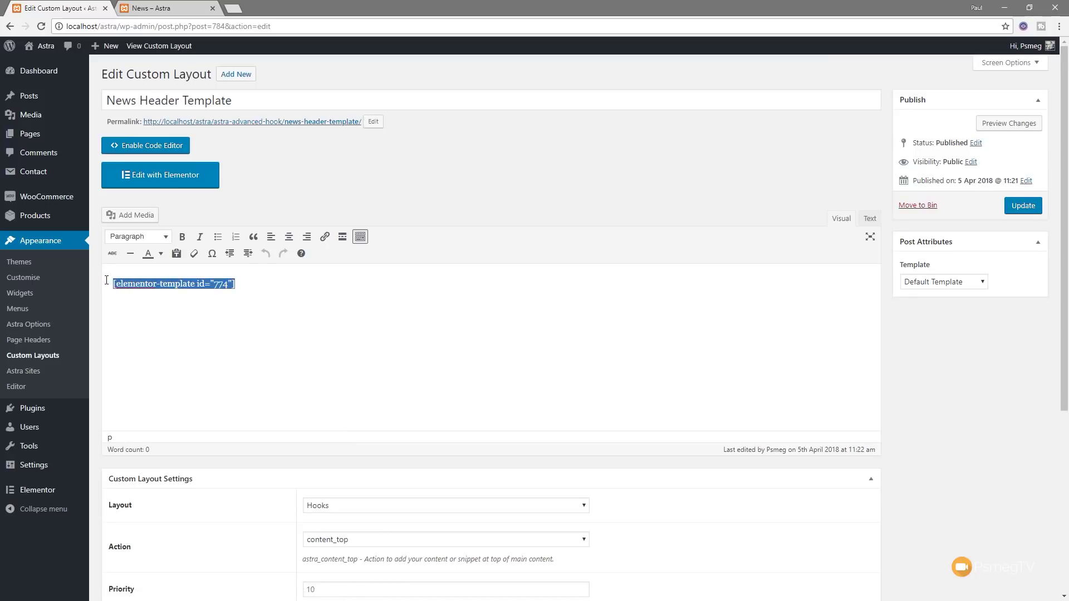
{"action": "left_click", "coordinate": [299, 286]}
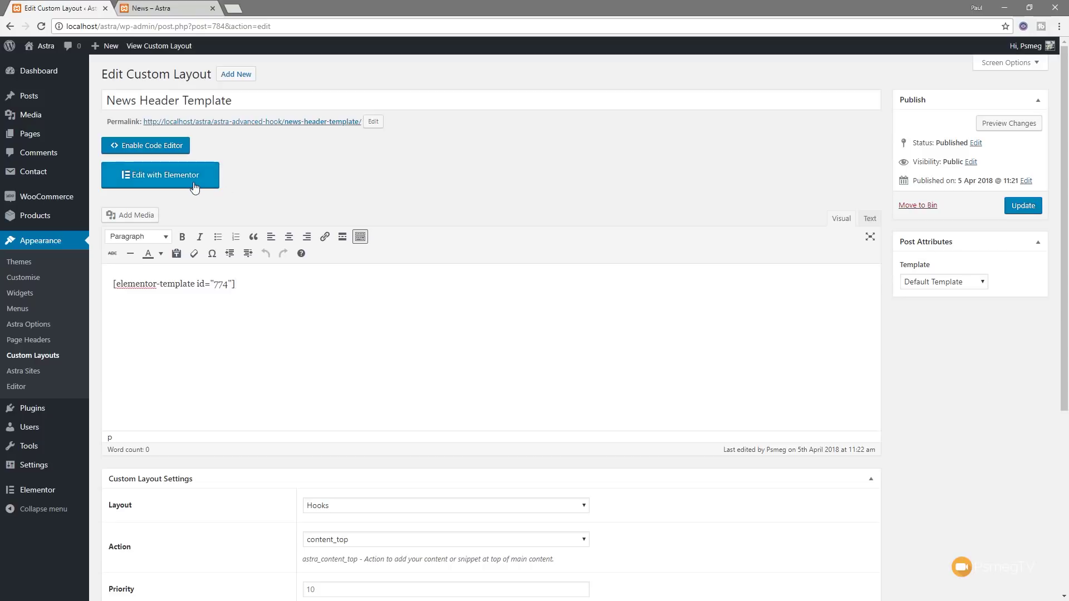
{"action": "scroll", "coordinate": [973, 413], "scroll_direction": "down", "scroll_amount": 3}
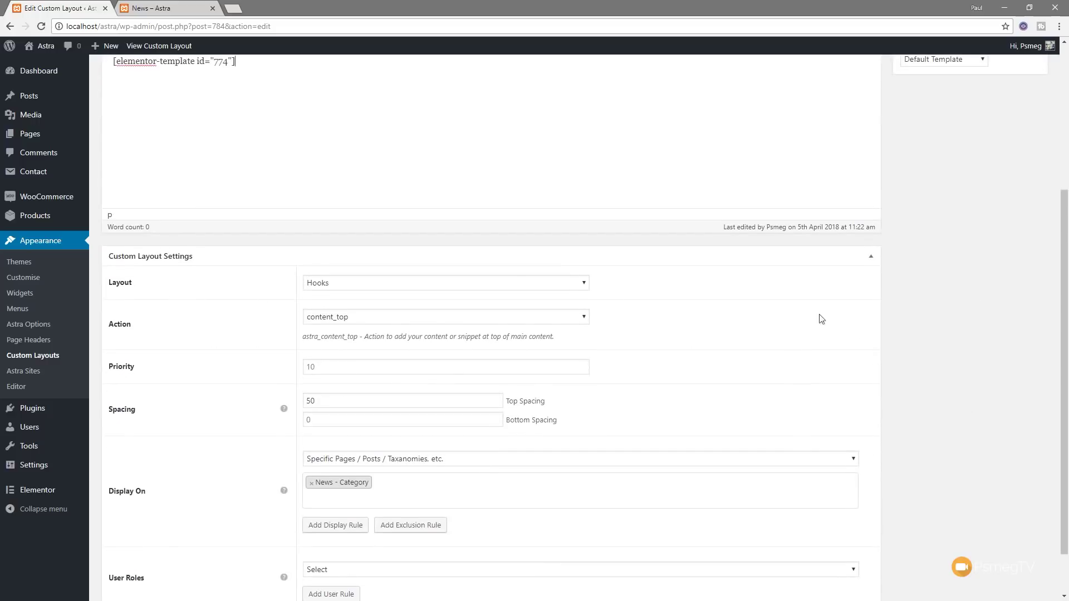
- Set the custom layout's type to Hooks
{"action": "left_click", "coordinate": [522, 283]}
{"action": "left_click", "coordinate": [440, 297]}
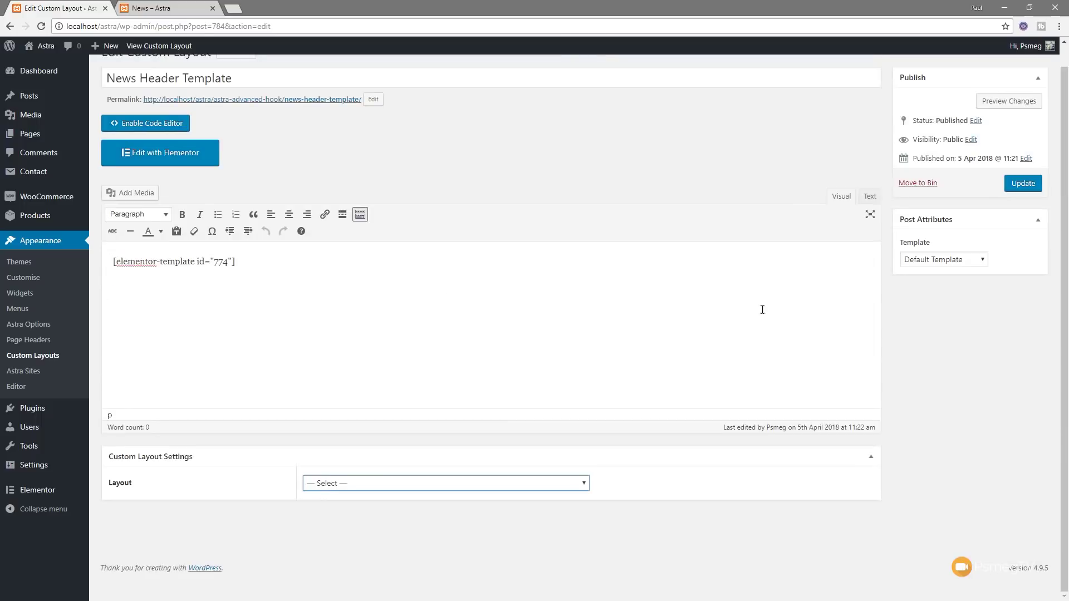
{"action": "left_click", "coordinate": [915, 492]}
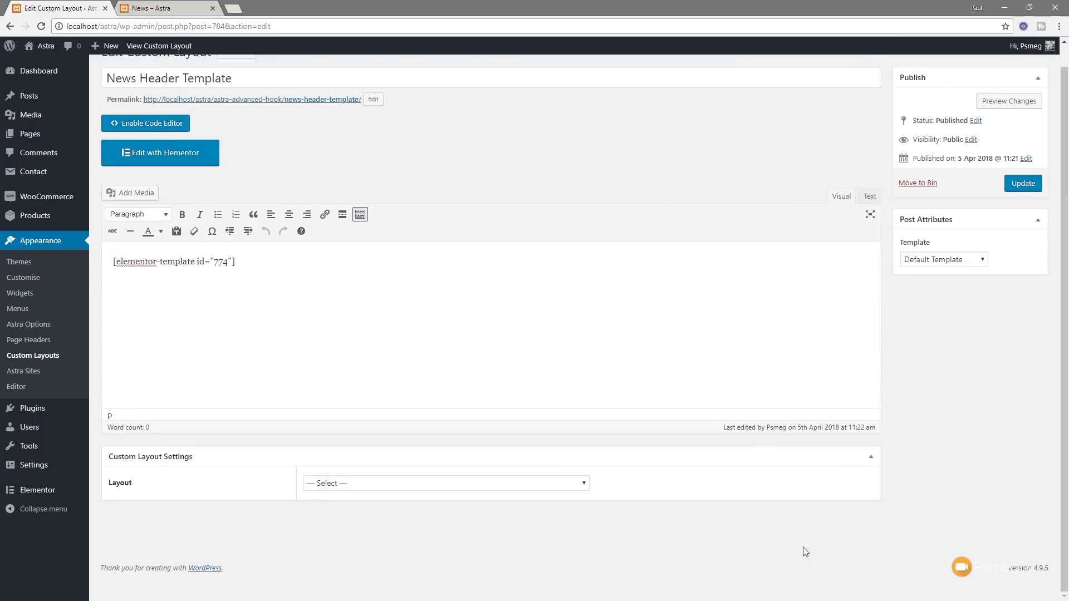
{"action": "left_click", "coordinate": [323, 485]}
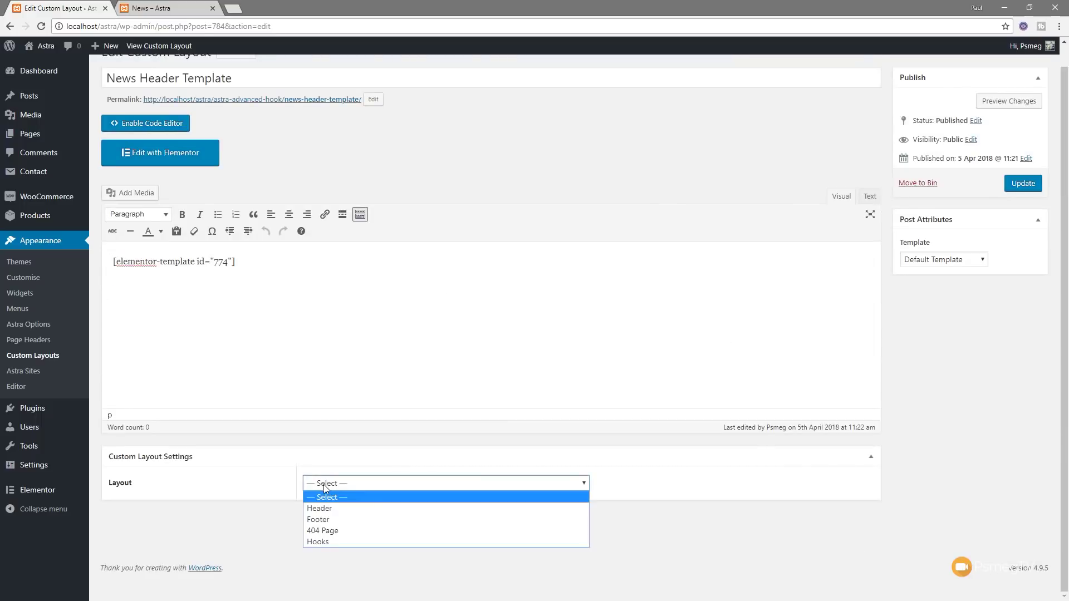
{"action": "left_click", "coordinate": [320, 542]}
{"action": "scroll", "coordinate": [703, 444], "scroll_direction": "down", "scroll_amount": 4}
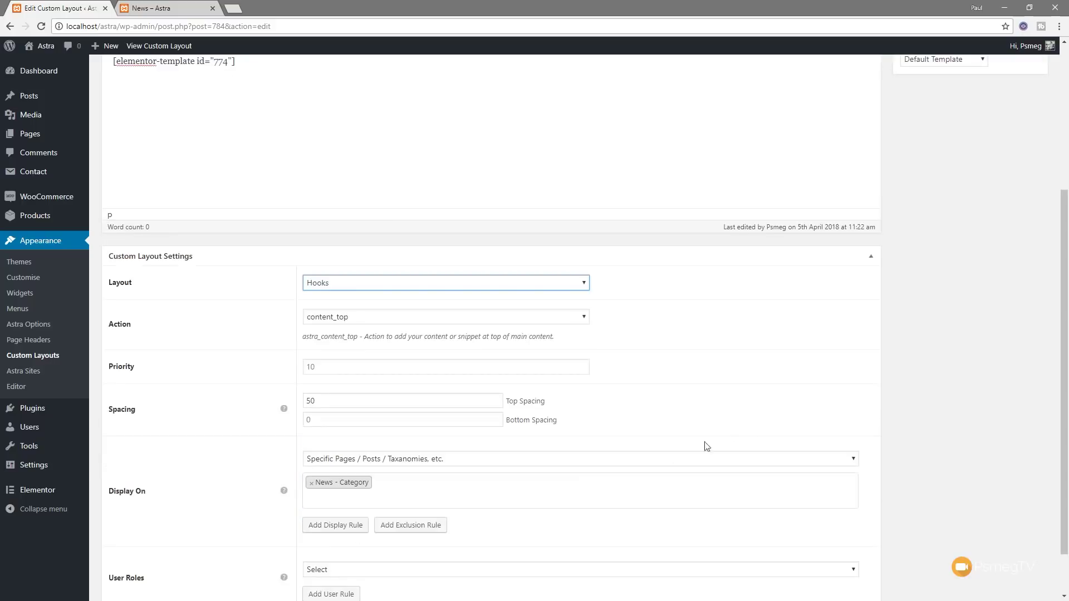
{"action": "scroll", "coordinate": [971, 356], "scroll_direction": "down", "scroll_amount": 1}
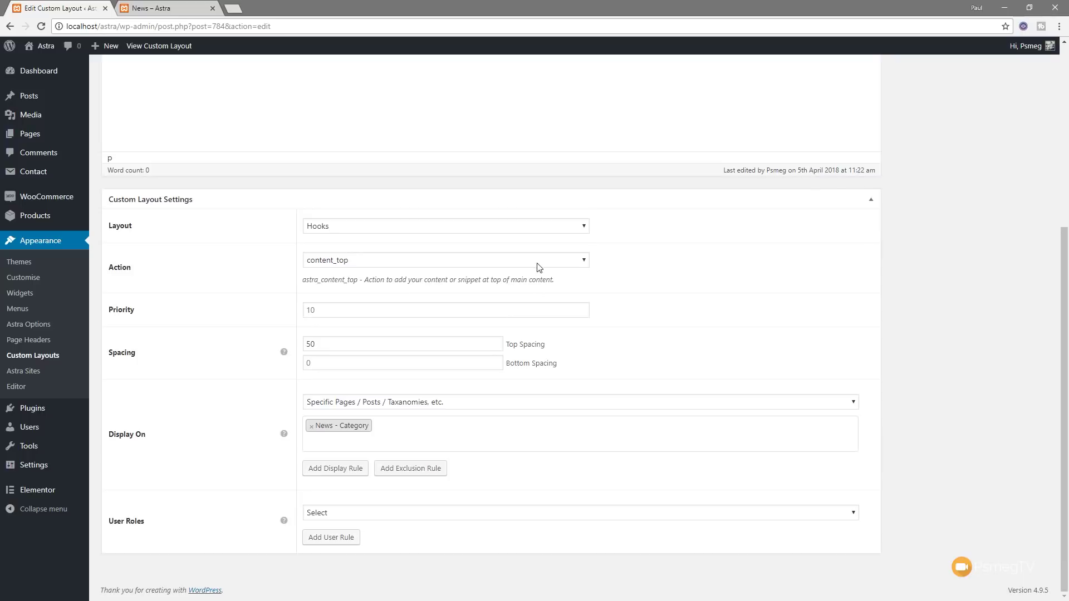
- Hook the layout to content_top and confirm top spacing 50, glancing at the News page
{"action": "left_click", "coordinate": [393, 264]}
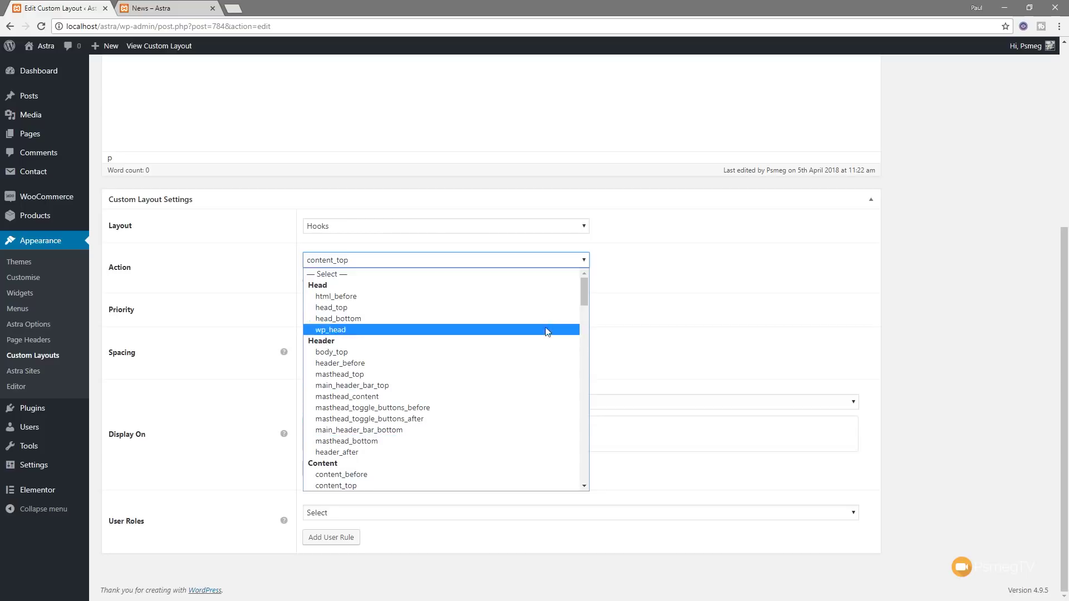
{"action": "left_click_drag", "start_coordinate": [586, 297], "coordinate": [587, 359]}
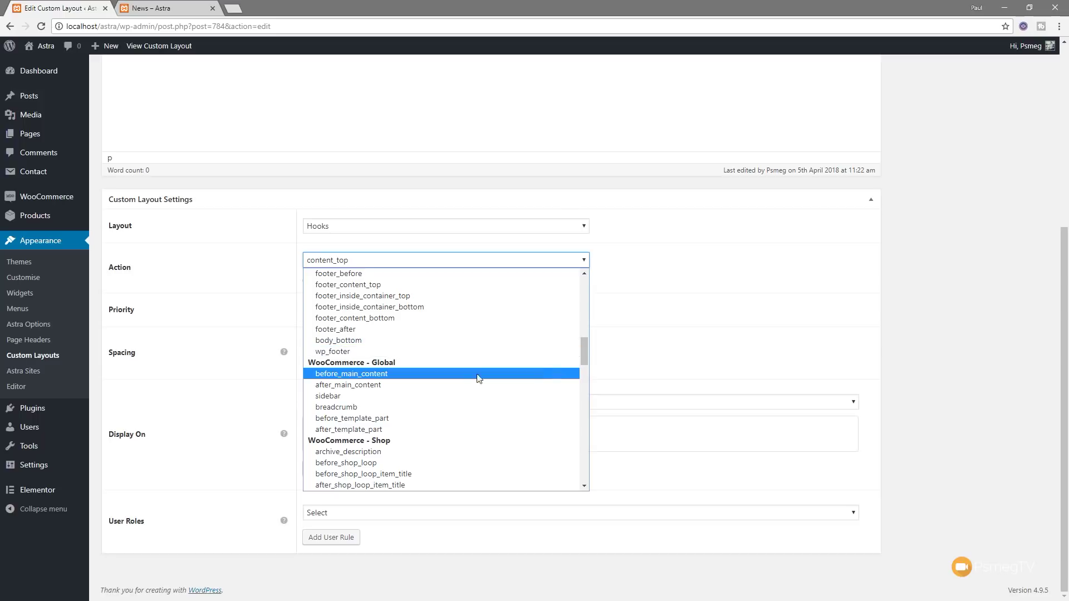
{"action": "left_click_drag", "start_coordinate": [584, 350], "coordinate": [583, 311]}
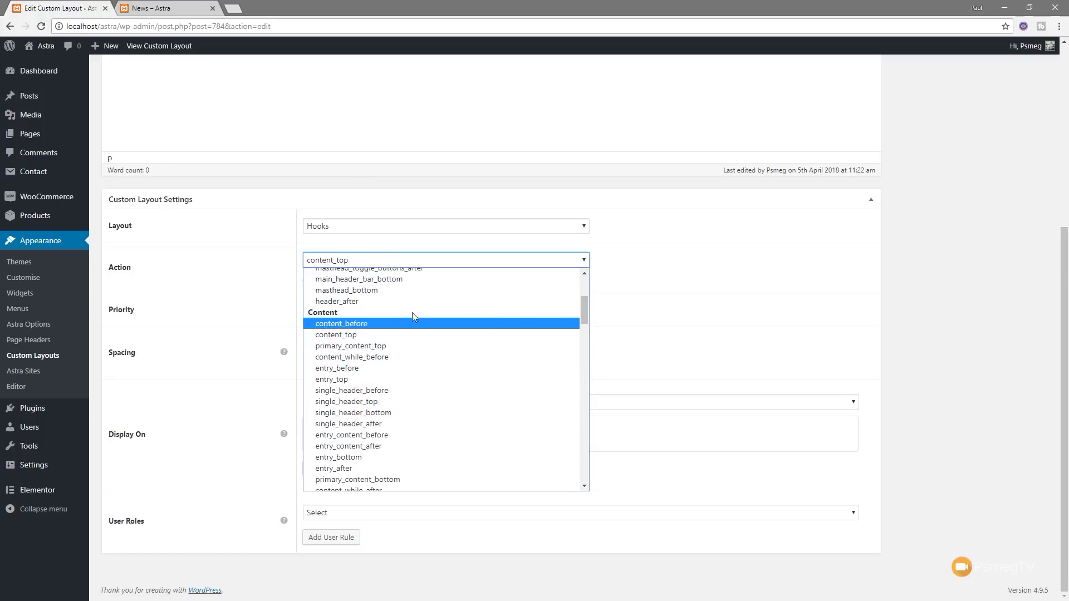
{"action": "left_click", "coordinate": [347, 337]}
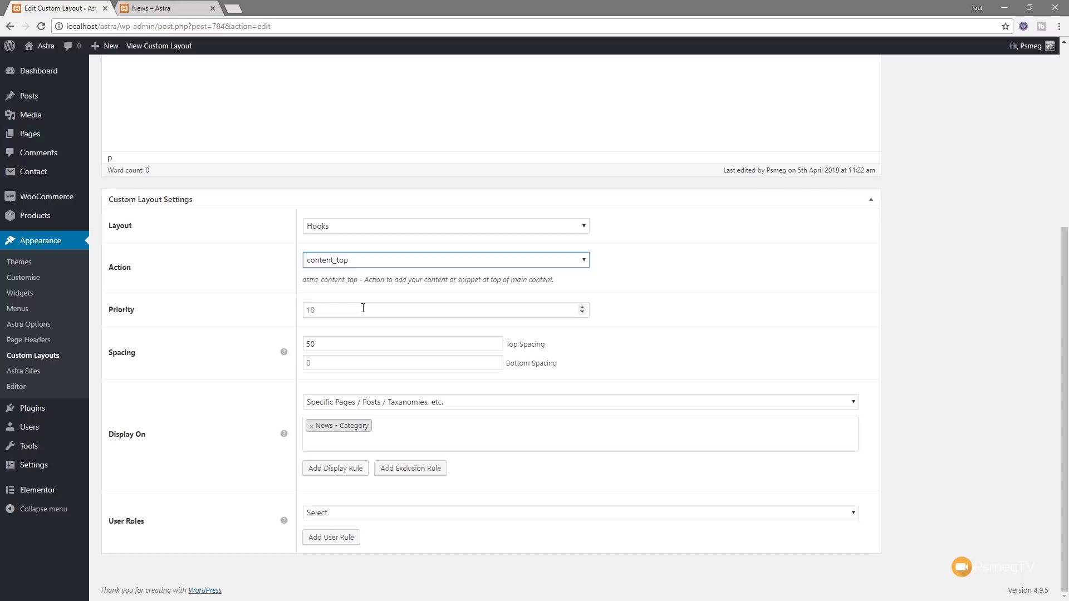
{"action": "left_click", "coordinate": [340, 343]}
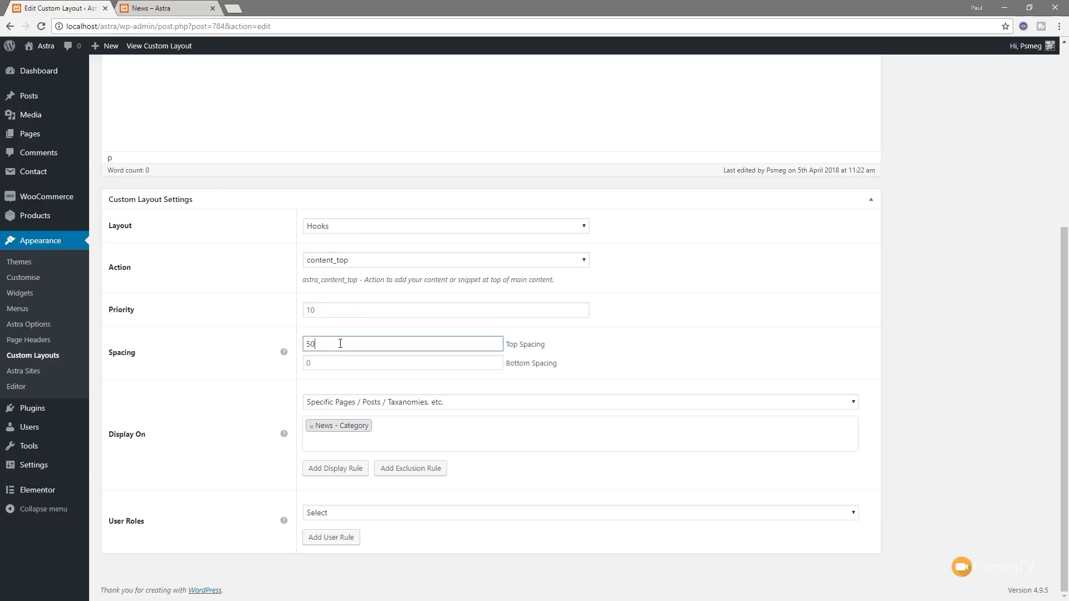
{"action": "left_click", "coordinate": [167, 8]}
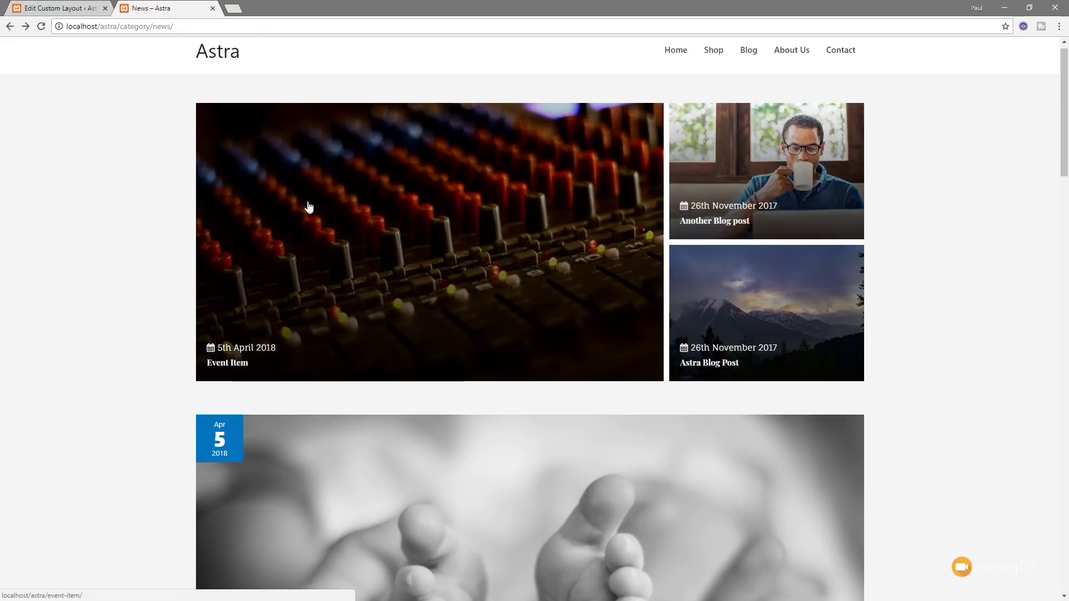
{"action": "left_click", "coordinate": [72, 8]}
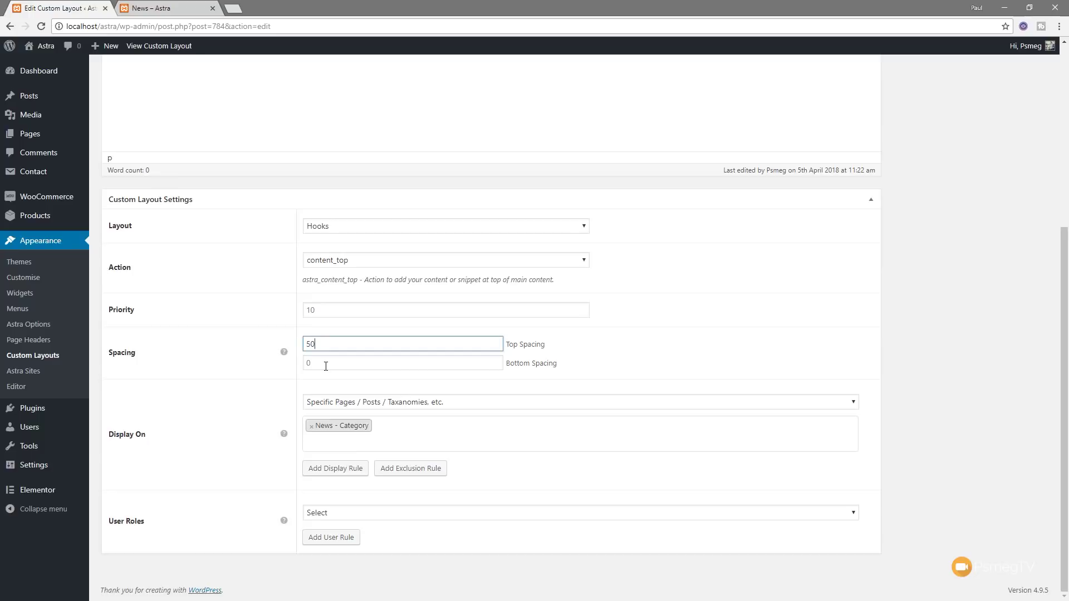
{"action": "left_click", "coordinate": [458, 406]}
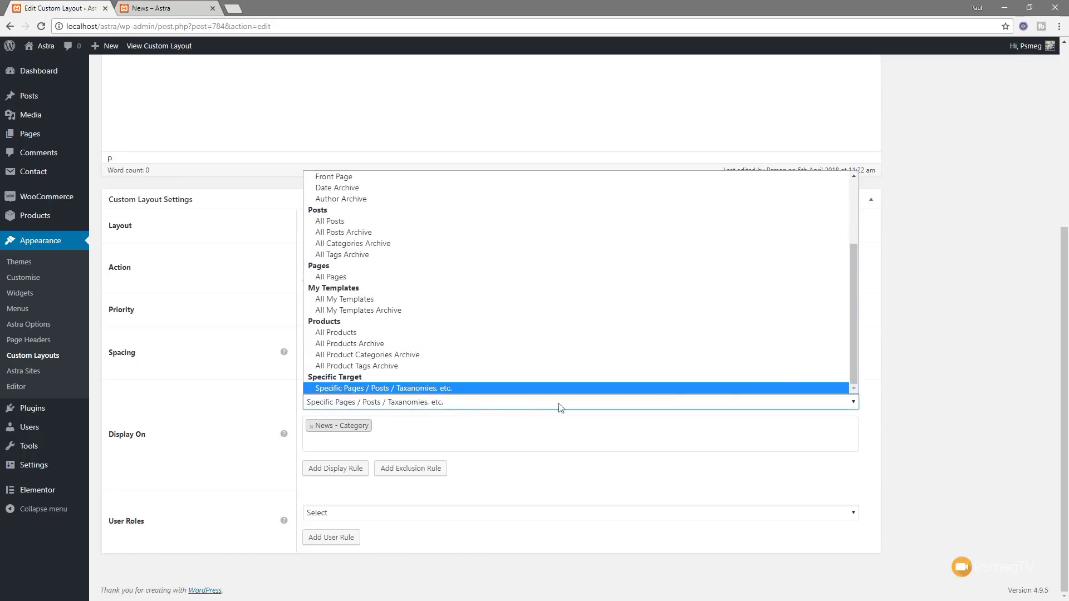
{"action": "left_click_drag", "start_coordinate": [854, 293], "coordinate": [850, 204]}
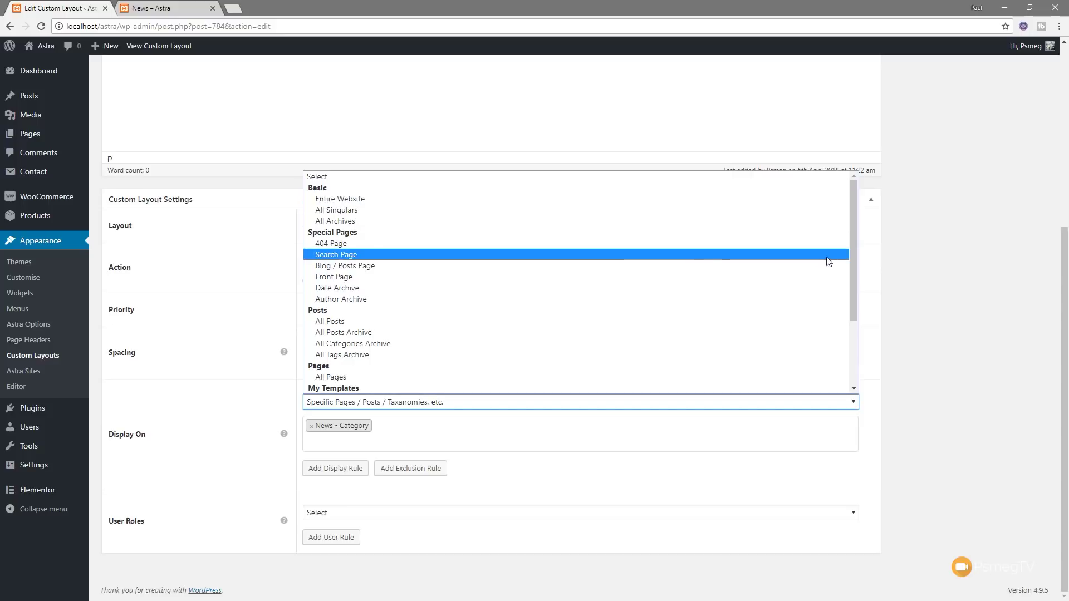
{"action": "scroll", "coordinate": [853, 272], "scroll_direction": "down", "scroll_amount": 3}
{"action": "left_click_drag", "start_coordinate": [853, 273], "coordinate": [849, 342]}
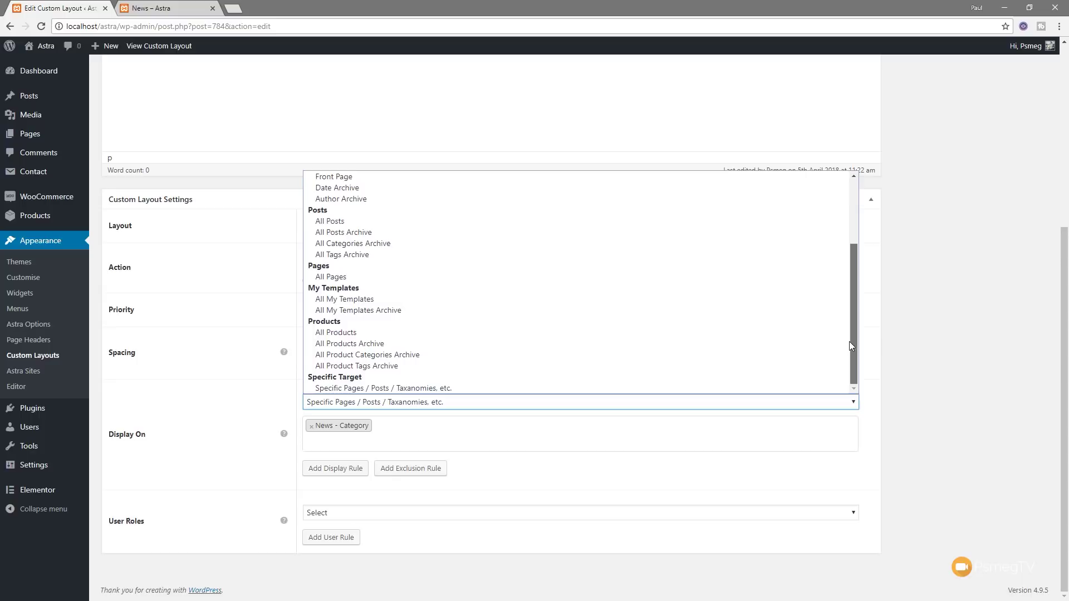
{"action": "left_click", "coordinate": [443, 389]}
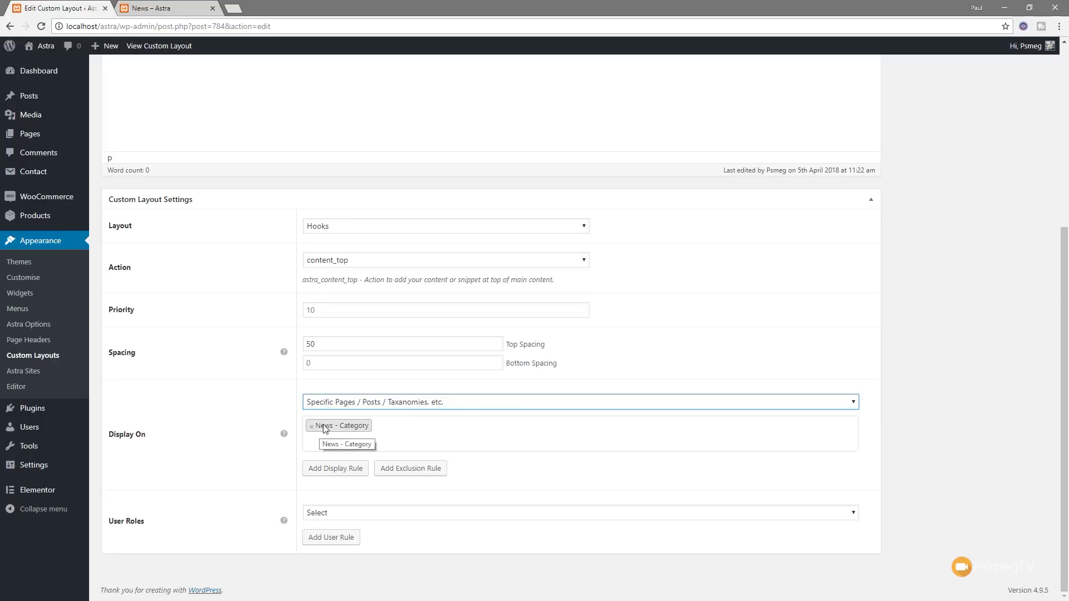
{"action": "left_click", "coordinate": [412, 424]}
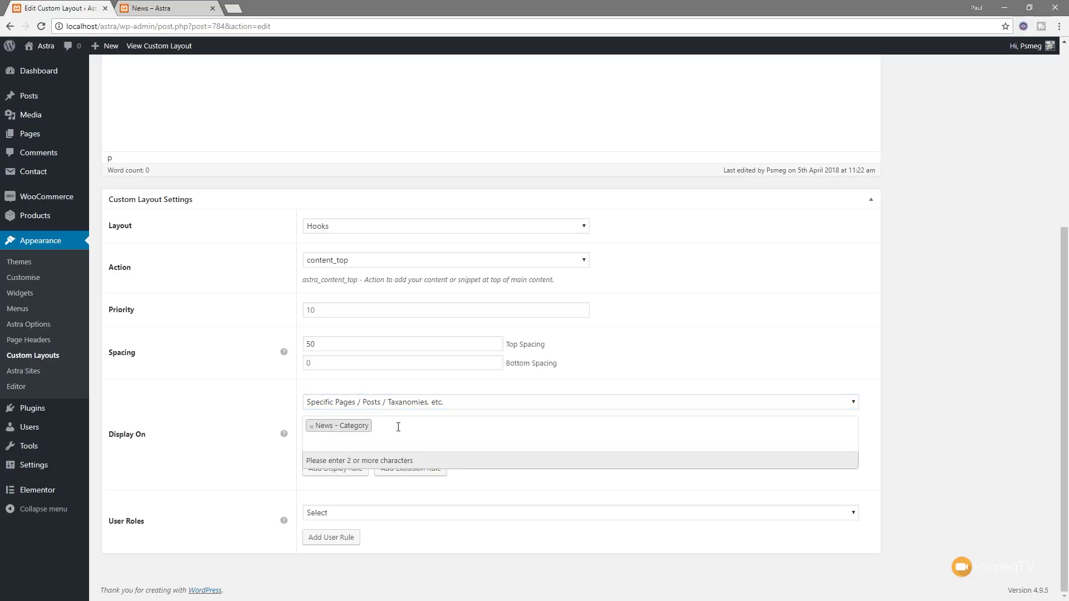
{"action": "type", "text": "event"}
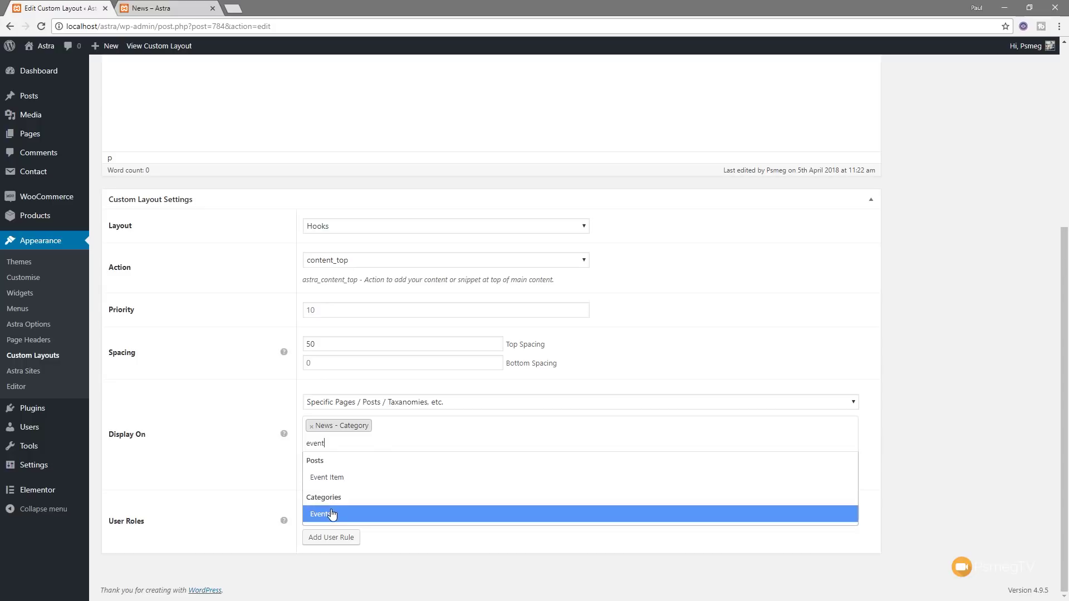
{"action": "left_click", "coordinate": [170, 8]}
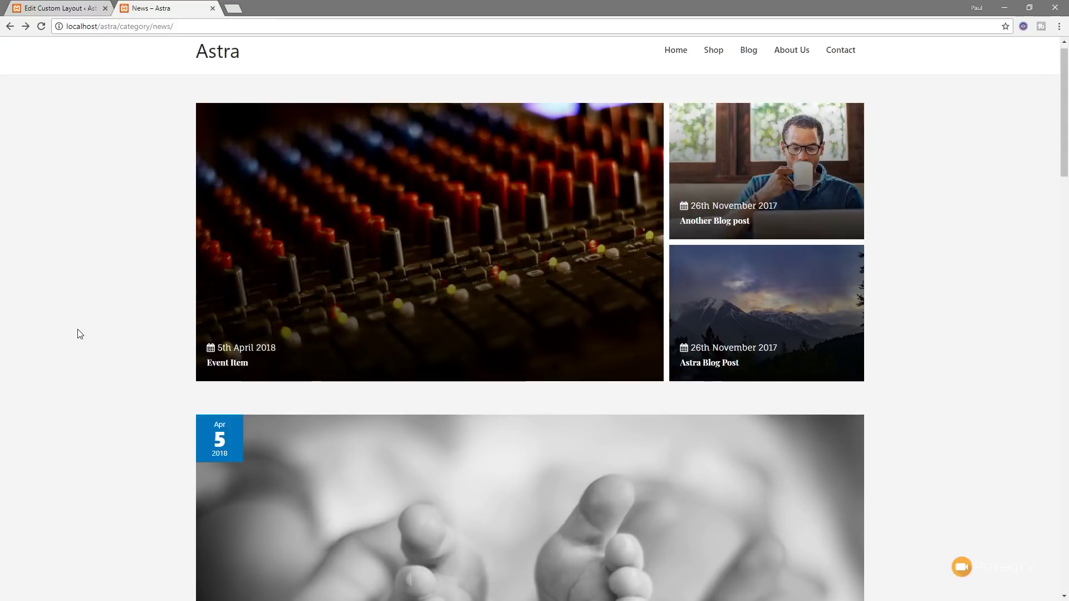
{"action": "left_click", "coordinate": [80, 8]}
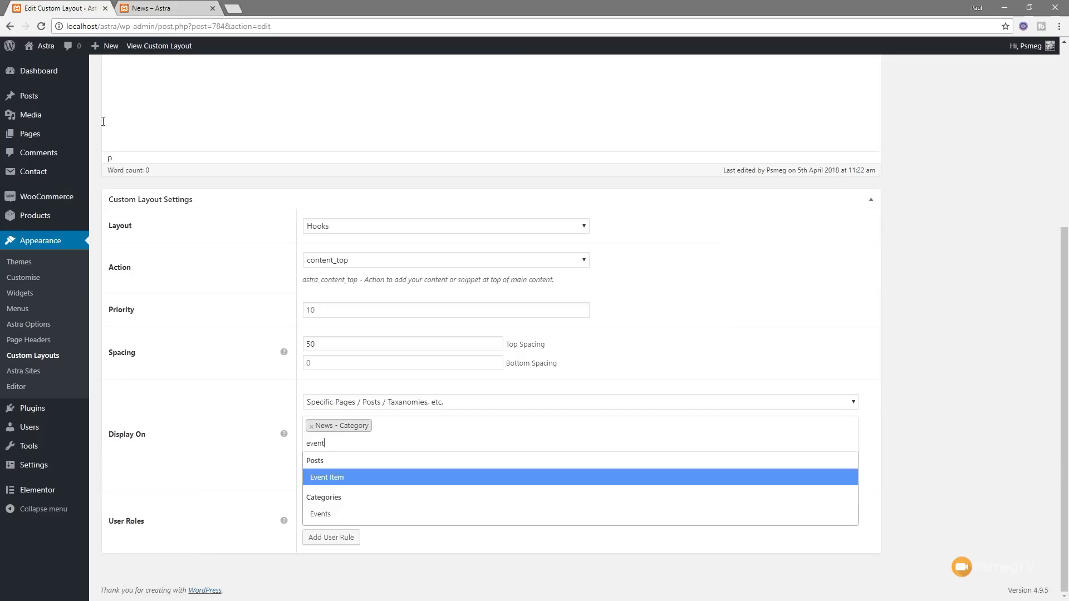
{"action": "key", "text": "Escape"}
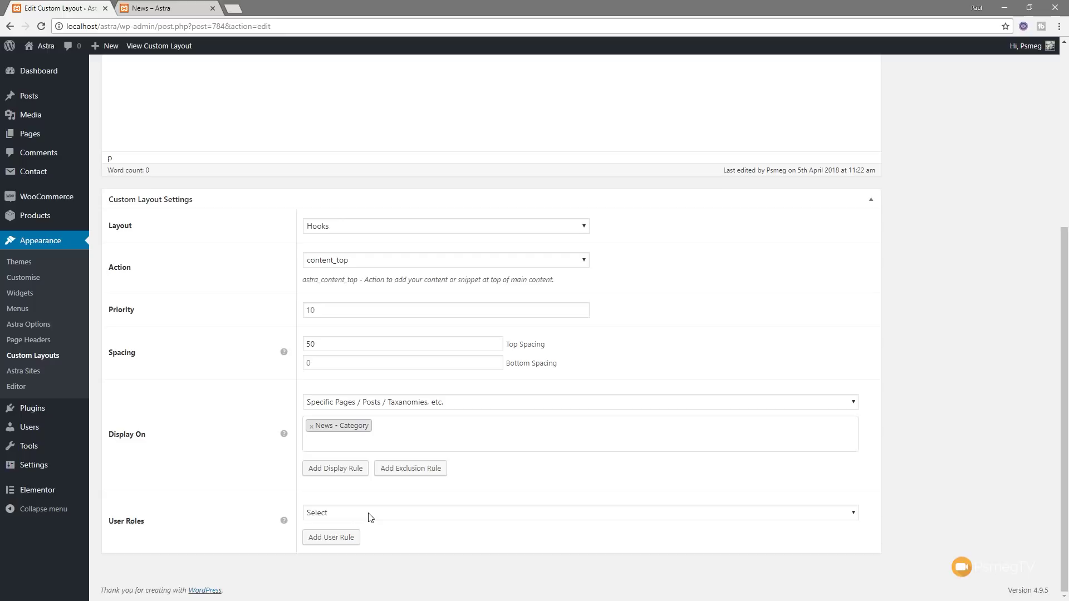
{"action": "left_click", "coordinate": [370, 515]}
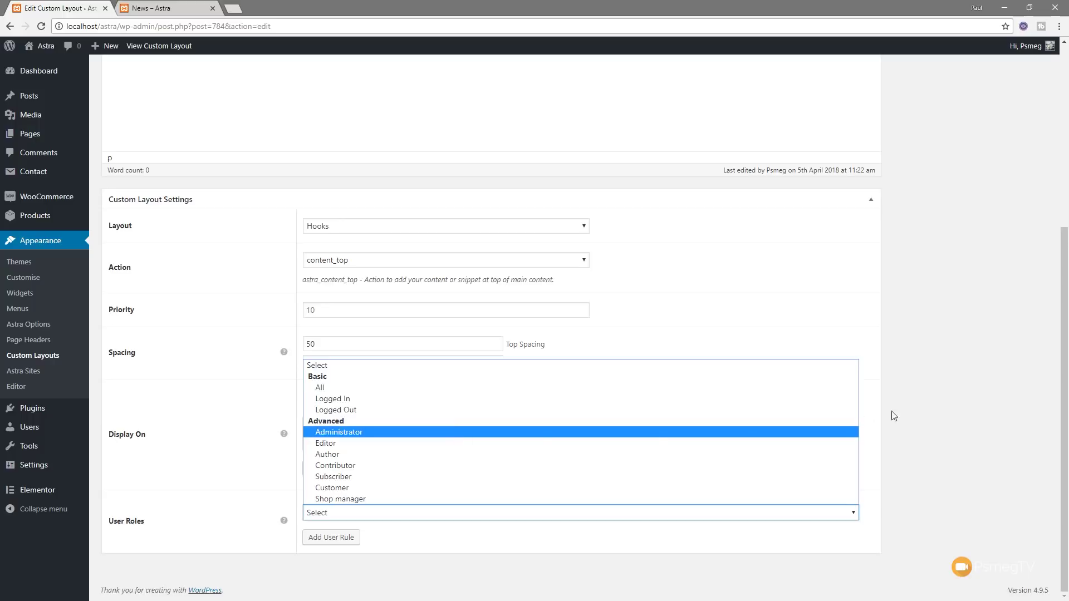
{"action": "left_click", "coordinate": [929, 398]}
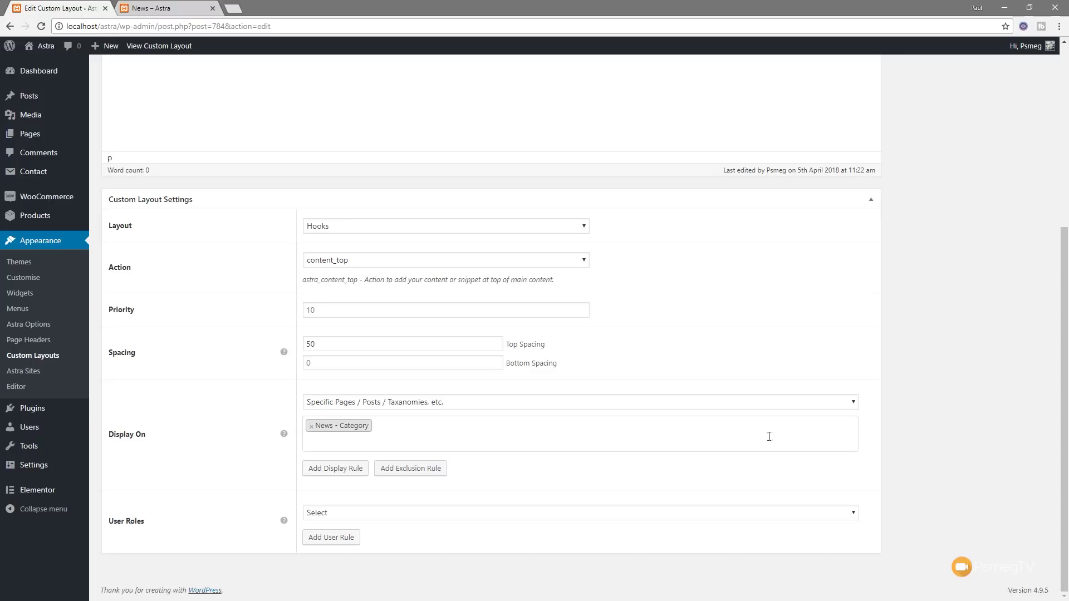
- Update the News Header Template layout and return to the News category page tab
{"action": "scroll", "coordinate": [950, 365], "scroll_direction": "up", "scroll_amount": 5}
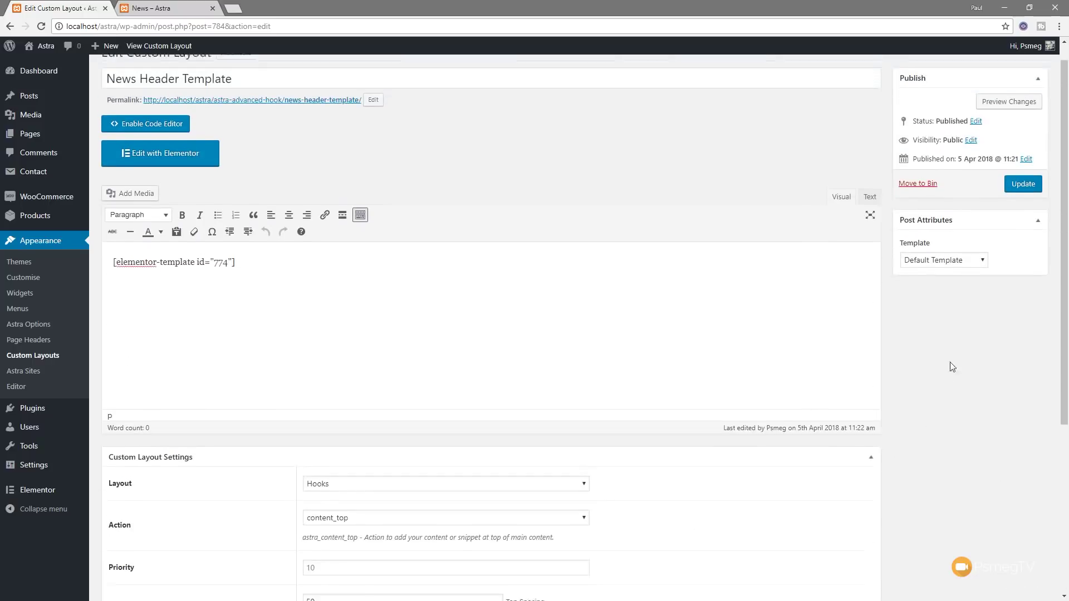
{"action": "scroll", "coordinate": [950, 366], "scroll_direction": "up", "scroll_amount": 1}
{"action": "left_click", "coordinate": [1022, 206]}
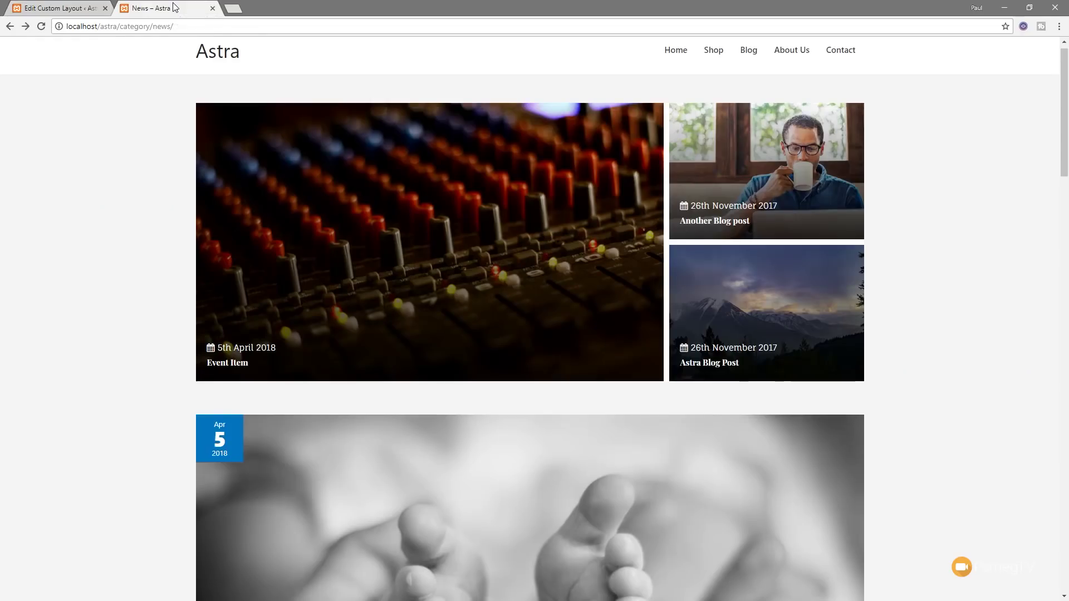
{"action": "left_click", "coordinate": [174, 8]}
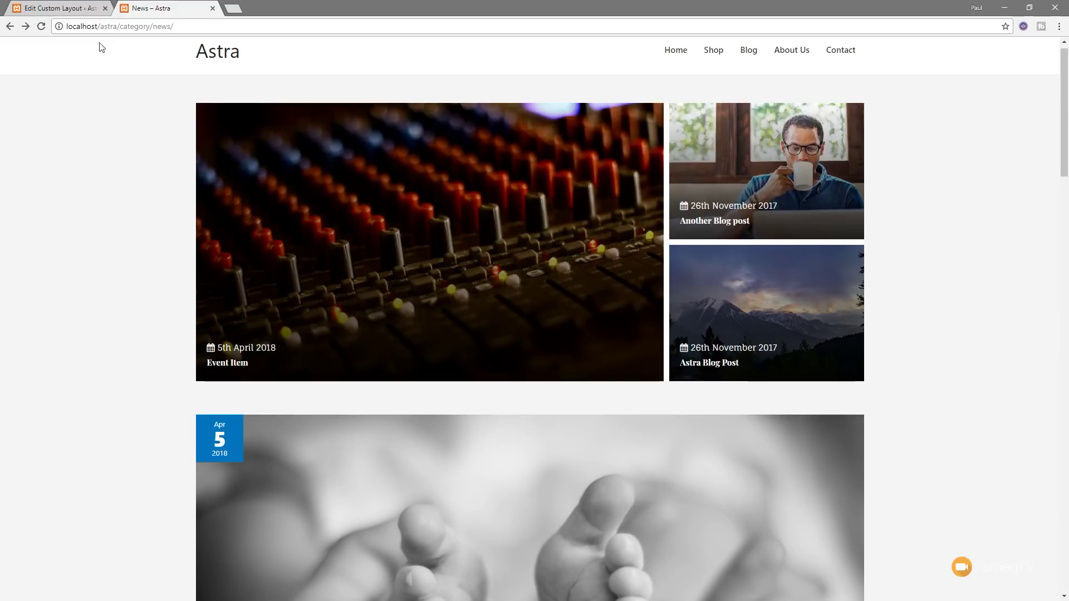
{"action": "left_click_drag", "start_coordinate": [177, 26], "coordinate": [123, 28]}
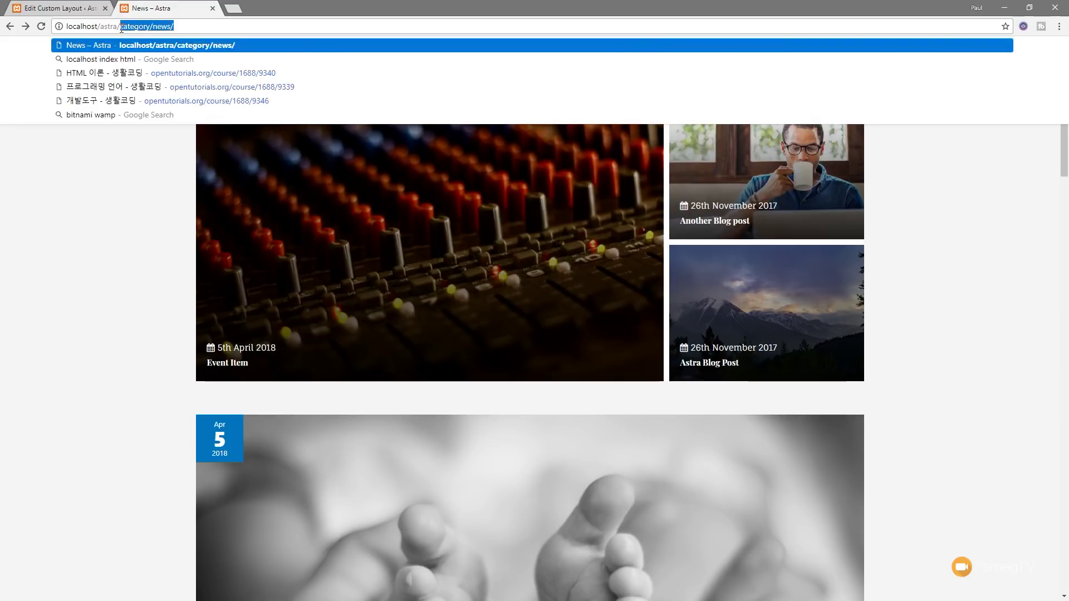
{"action": "left_click", "coordinate": [114, 262]}
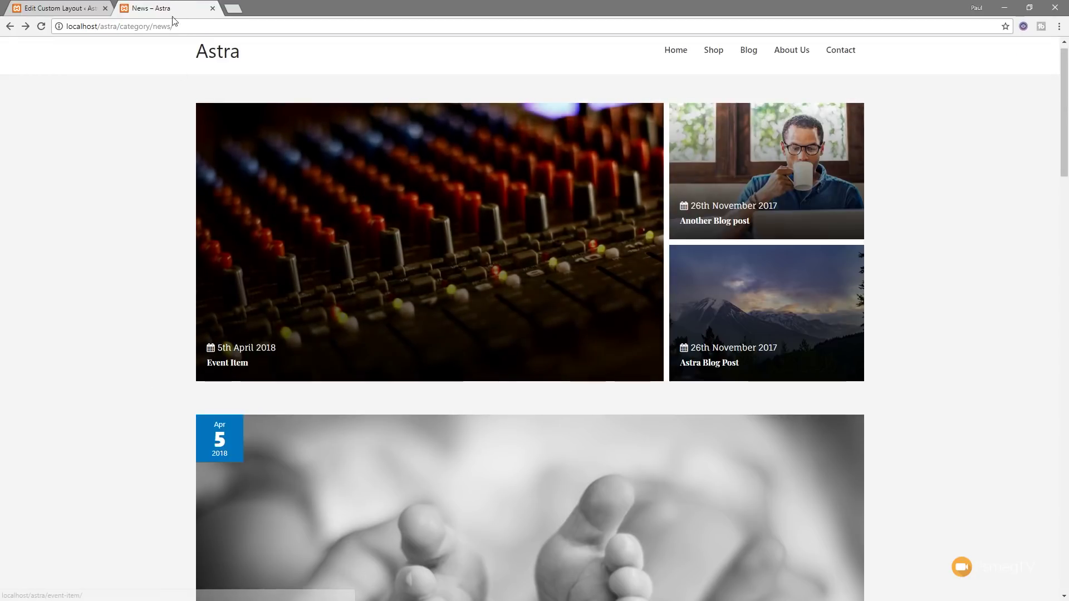
{"action": "left_click", "coordinate": [158, 27]}
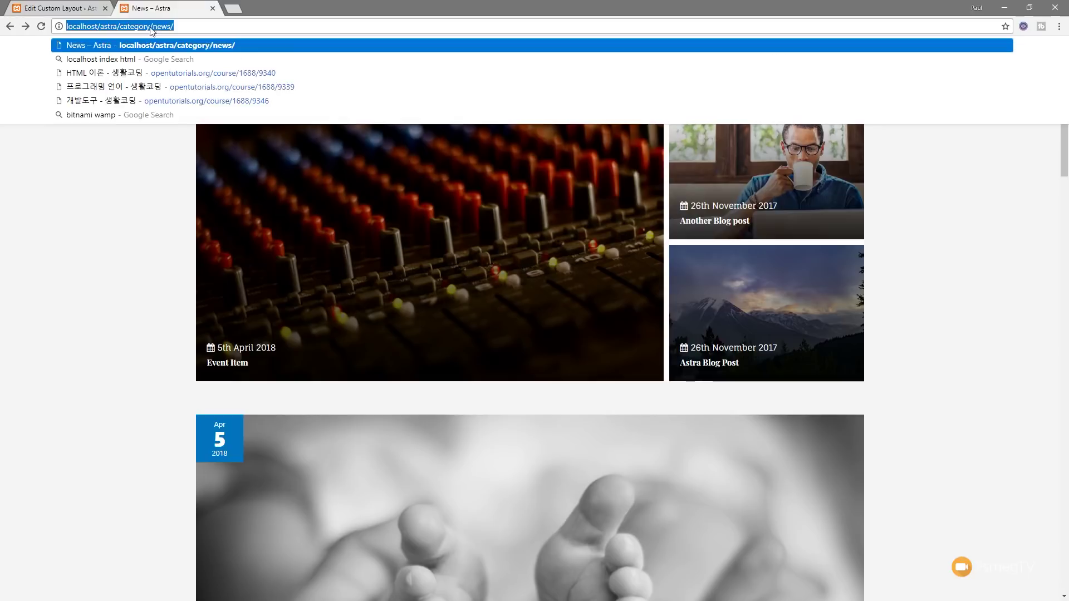
{"action": "left_click", "coordinate": [270, 131]}
{"action": "left_click_drag", "start_coordinate": [170, 26], "coordinate": [152, 24]}
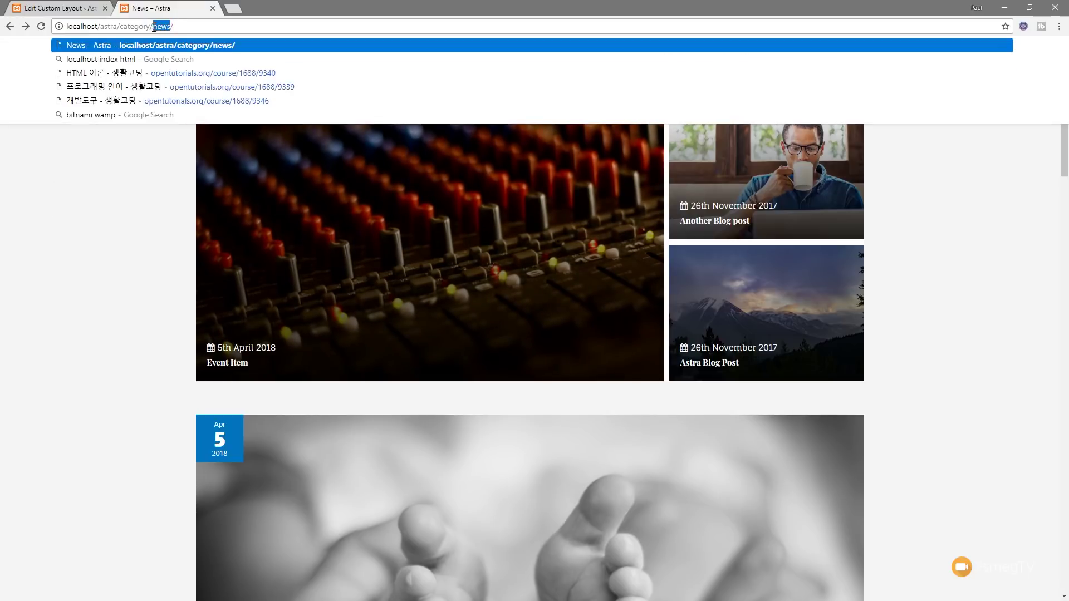
{"action": "type", "text": "events"}
{"action": "key", "text": "Return"}
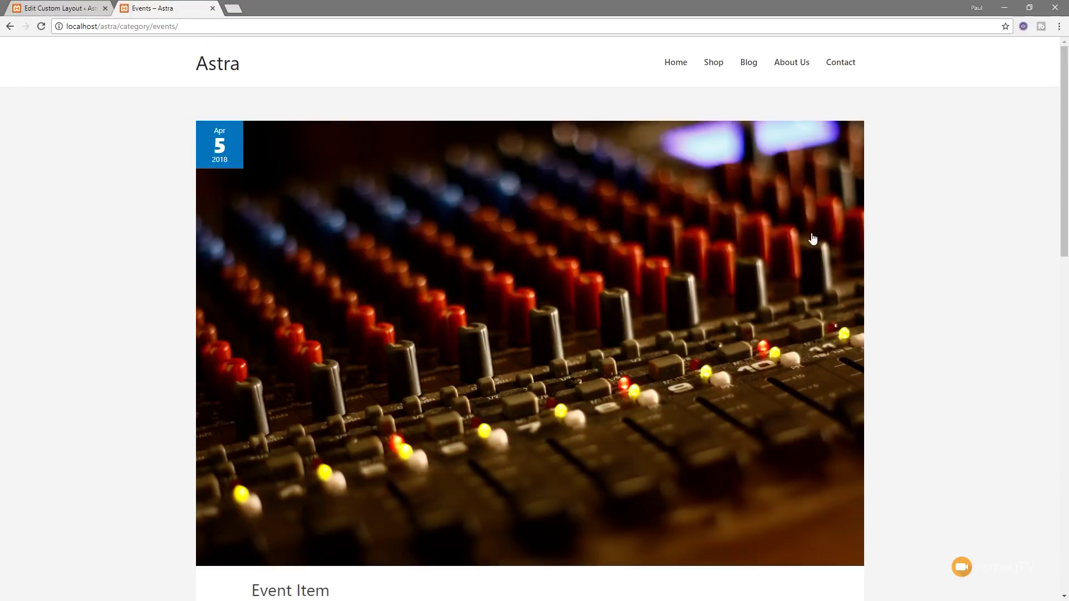
{"action": "left_click_drag", "start_coordinate": [1063, 132], "coordinate": [1014, 454]}
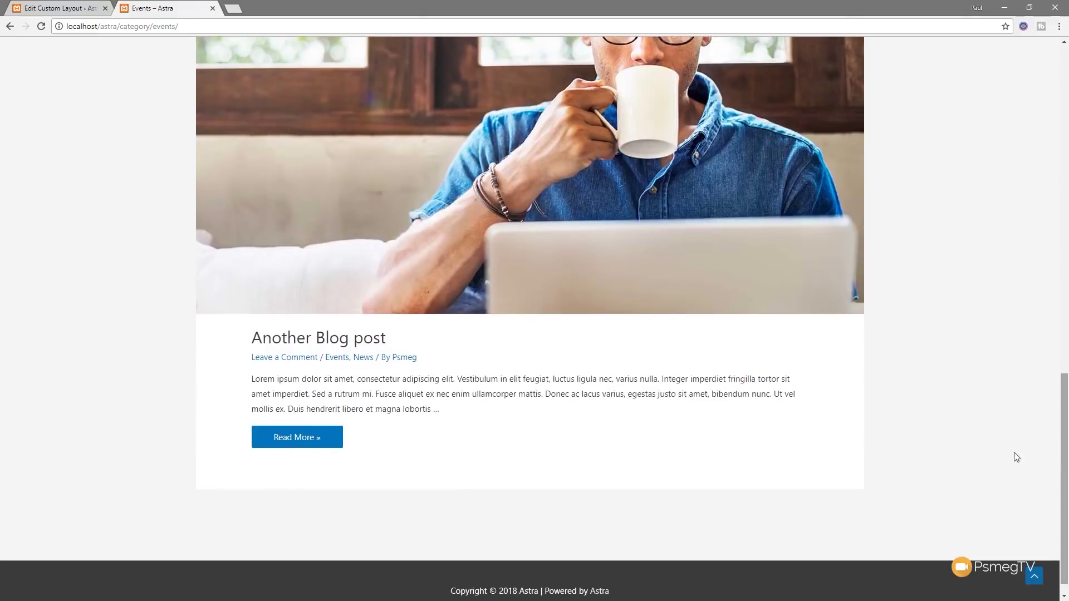
{"action": "left_click", "coordinate": [363, 356]}
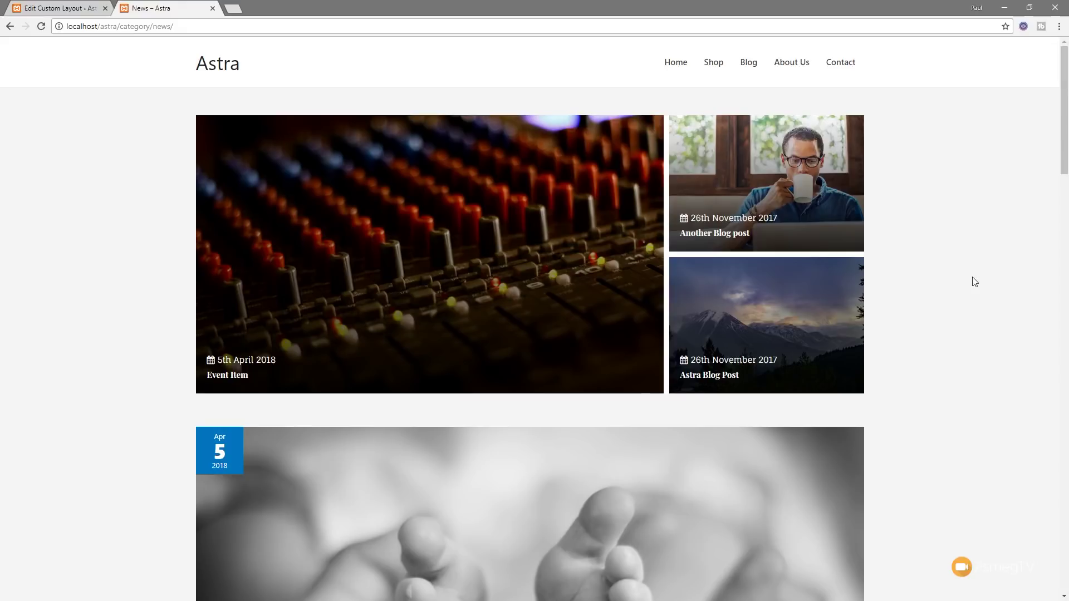
{"action": "left_click", "coordinate": [799, 65]}
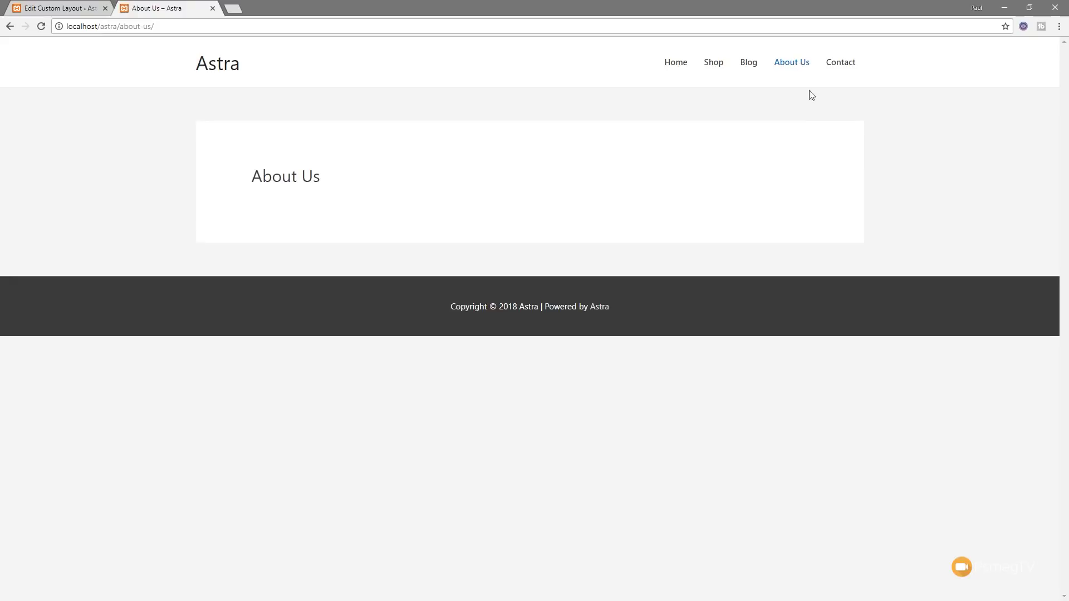
{"action": "left_click", "coordinate": [718, 65]}
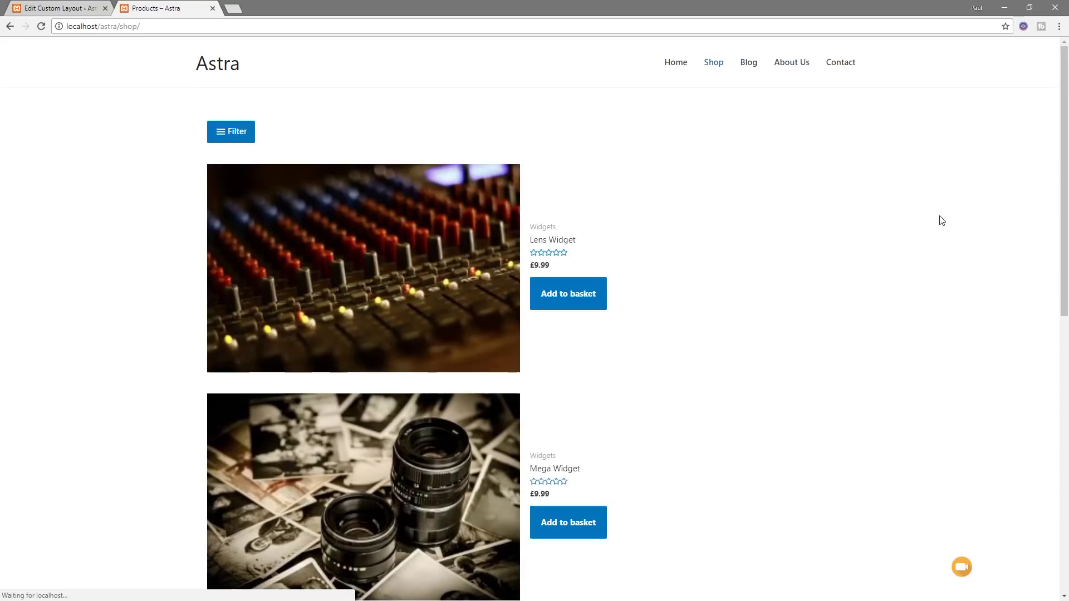
{"action": "left_click", "coordinate": [752, 65]}
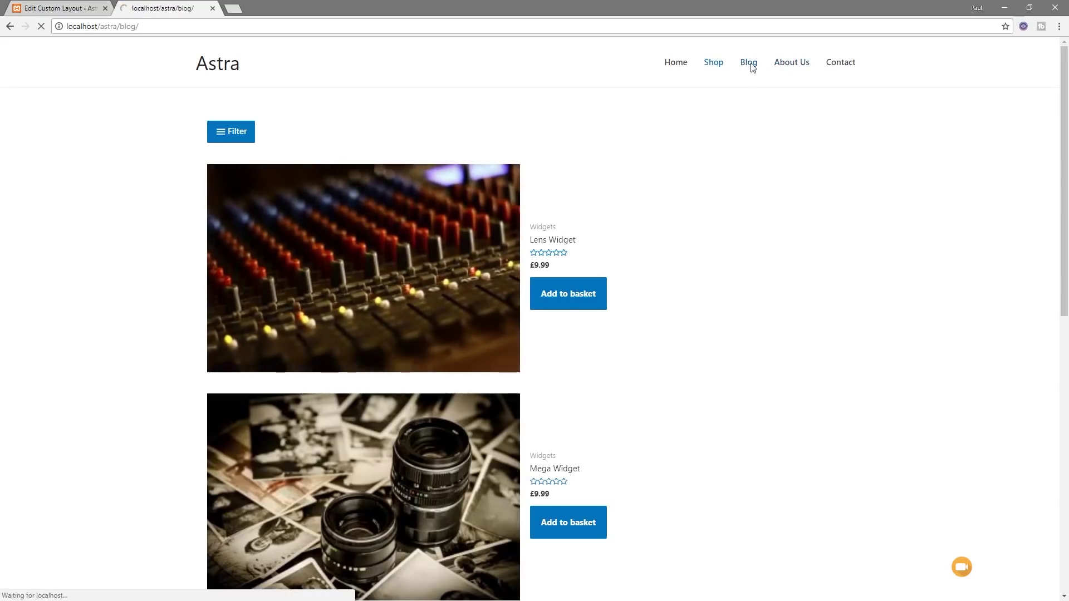
{"action": "scroll", "coordinate": [959, 371], "scroll_direction": "down", "scroll_amount": 1}
{"action": "scroll", "coordinate": [960, 372], "scroll_direction": "down", "scroll_amount": 4}
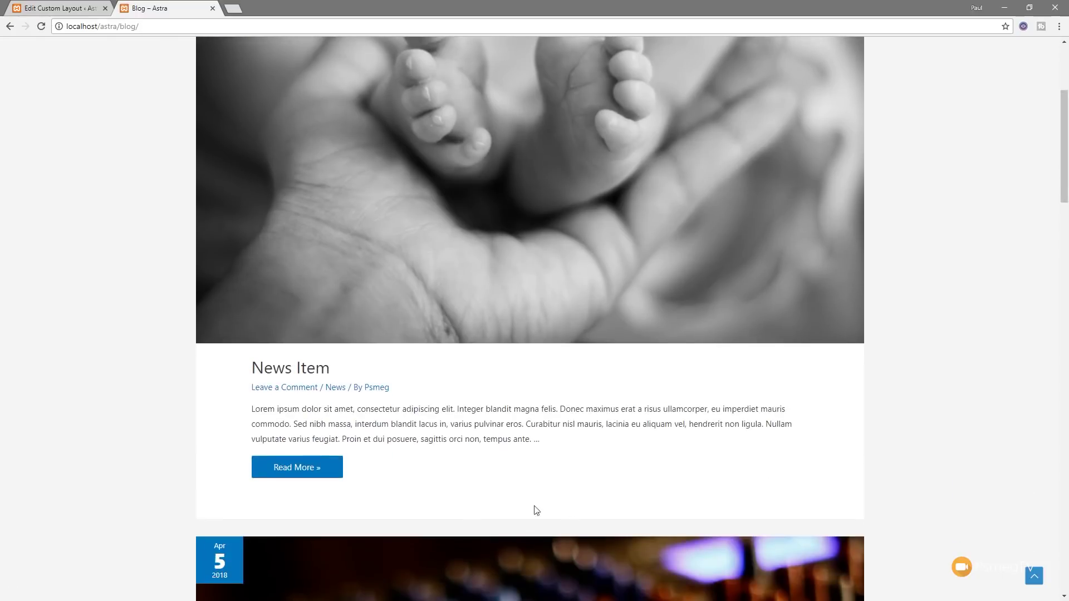
{"action": "left_click", "coordinate": [332, 388]}
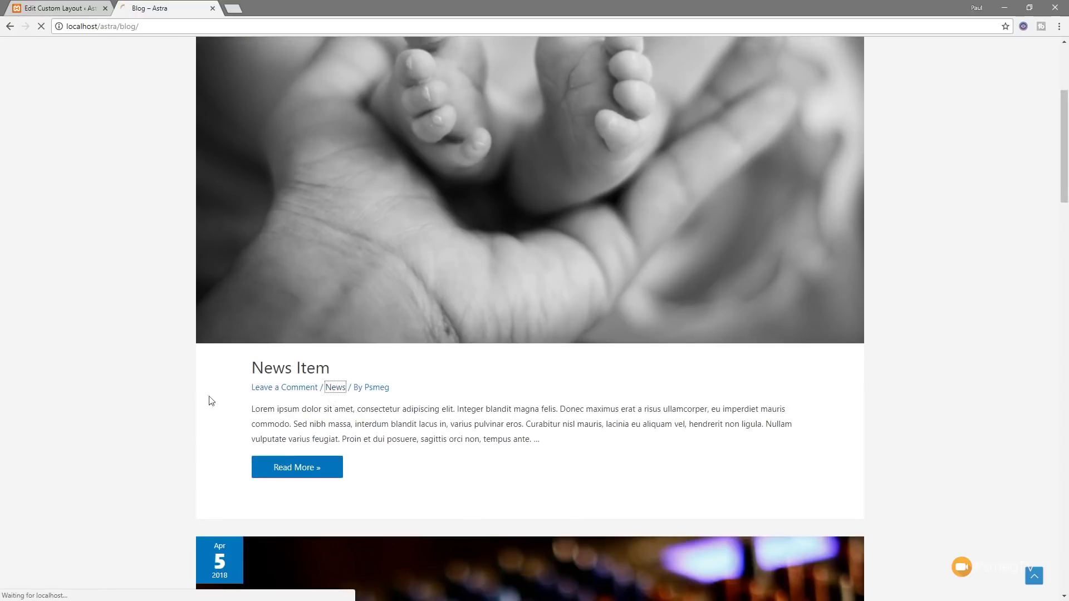